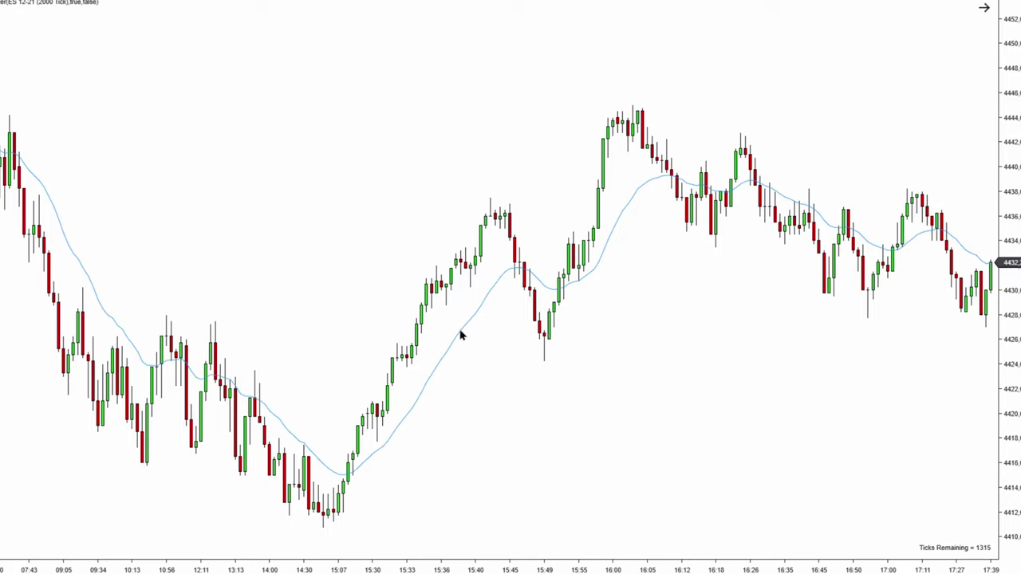
Draw a falling channel from the 24 September high near 4451, with a parallel line along the swing lows
{"action": "scroll", "coordinate": [350, 283], "scroll_direction": "left", "scroll_amount": 3}
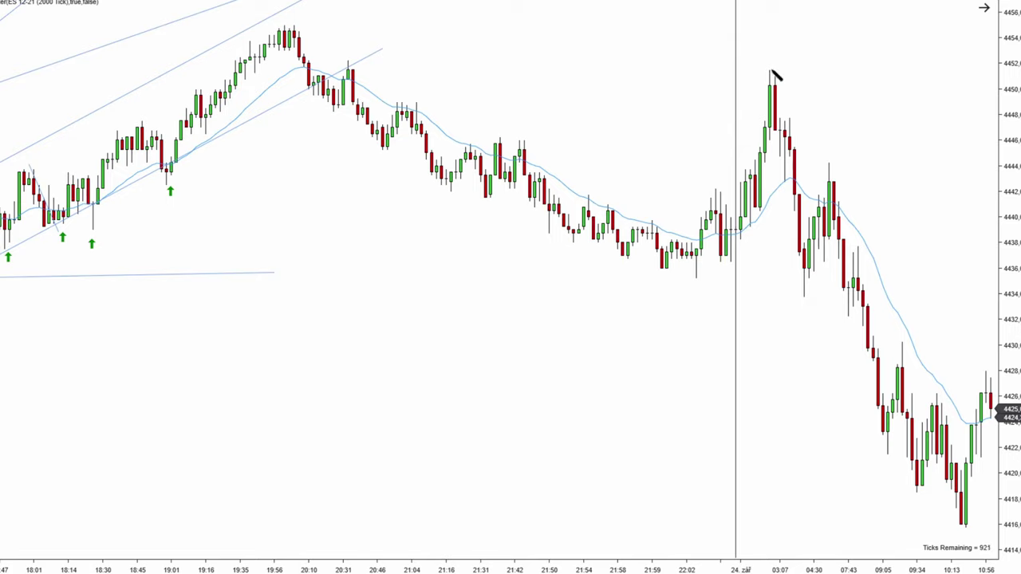
{"action": "left_click_drag", "start_coordinate": [781, 77], "coordinate": [986, 507]}
{"action": "mouse_move", "coordinate": [898, 334]}
{"action": "left_mouse_down"}
{"action": "mouse_move", "coordinate": [855, 382]}
{"action": "mouse_move", "coordinate": [857, 372]}
{"action": "left_mouse_up"}
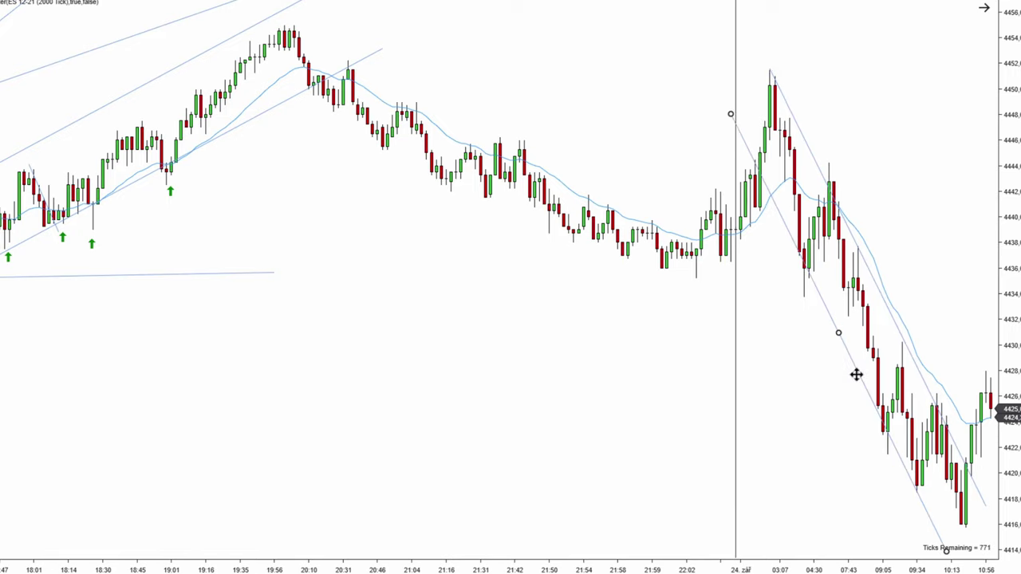
{"action": "left_click", "coordinate": [916, 263]}
Draw pullback lines rising from the three swing lows along the falling channel to their following highs
{"action": "left_click_drag", "start_coordinate": [916, 263], "coordinate": [924, 263]}
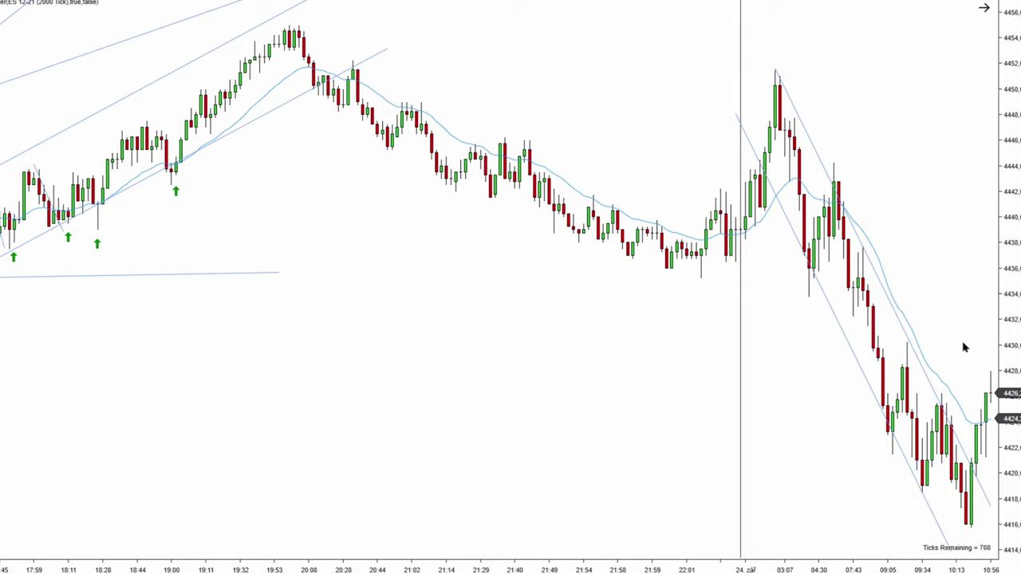
{"action": "left_click", "coordinate": [956, 313]}
{"action": "key", "text": "Delete"}
{"action": "left_click", "coordinate": [808, 292]}
{"action": "key", "text": "Escape"}
{"action": "left_click", "coordinate": [892, 452]}
{"action": "key", "text": "Escape"}
{"action": "left_click", "coordinate": [922, 492]}
{"action": "left_click", "coordinate": [945, 402]}
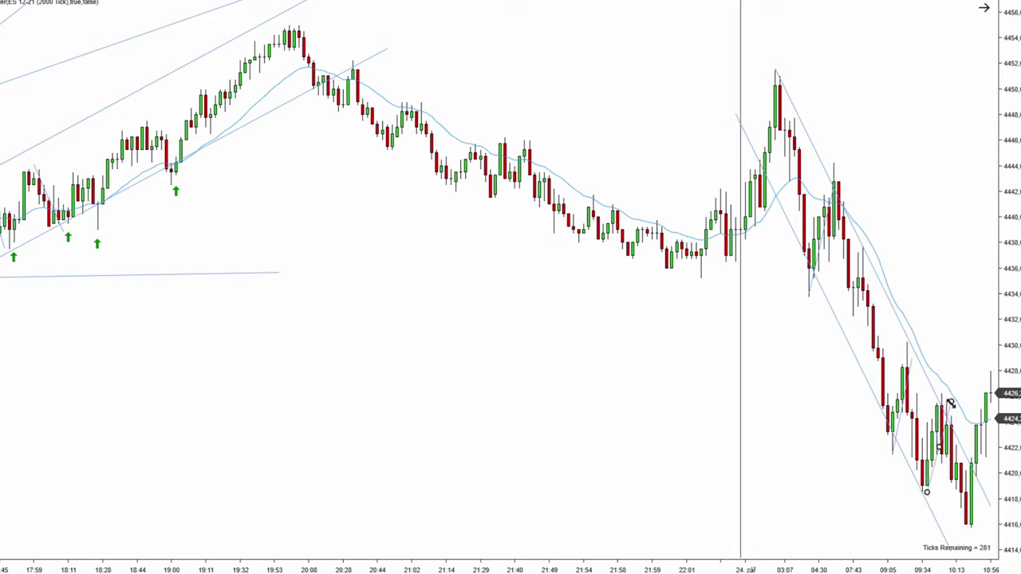
{"action": "left_click", "coordinate": [946, 402]}
{"action": "mouse_move", "coordinate": [947, 399]}
{"action": "left_mouse_down"}
{"action": "mouse_move", "coordinate": [966, 405]}
{"action": "mouse_move", "coordinate": [979, 395]}
{"action": "left_mouse_up"}
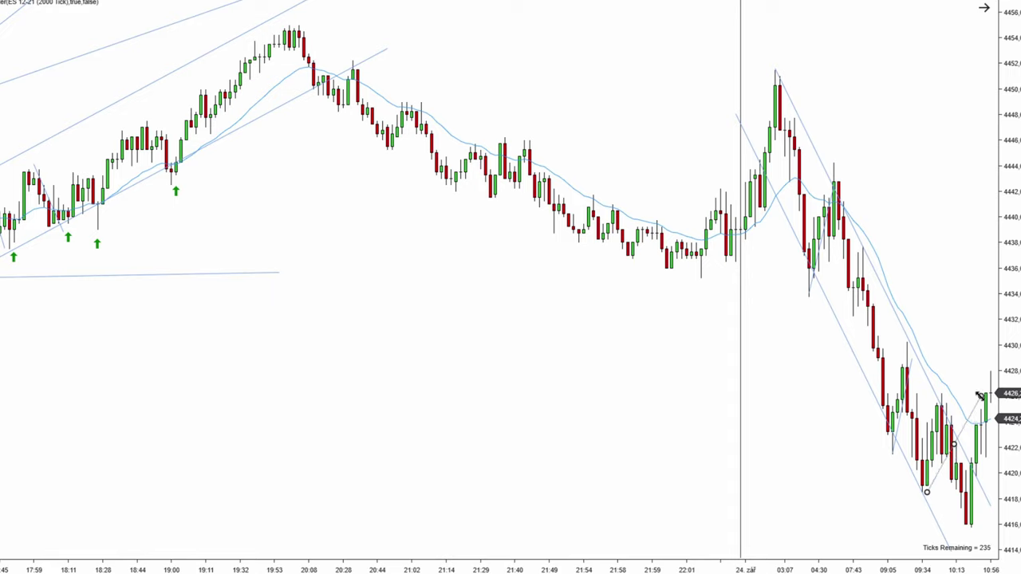
{"action": "key", "text": "Delete"}
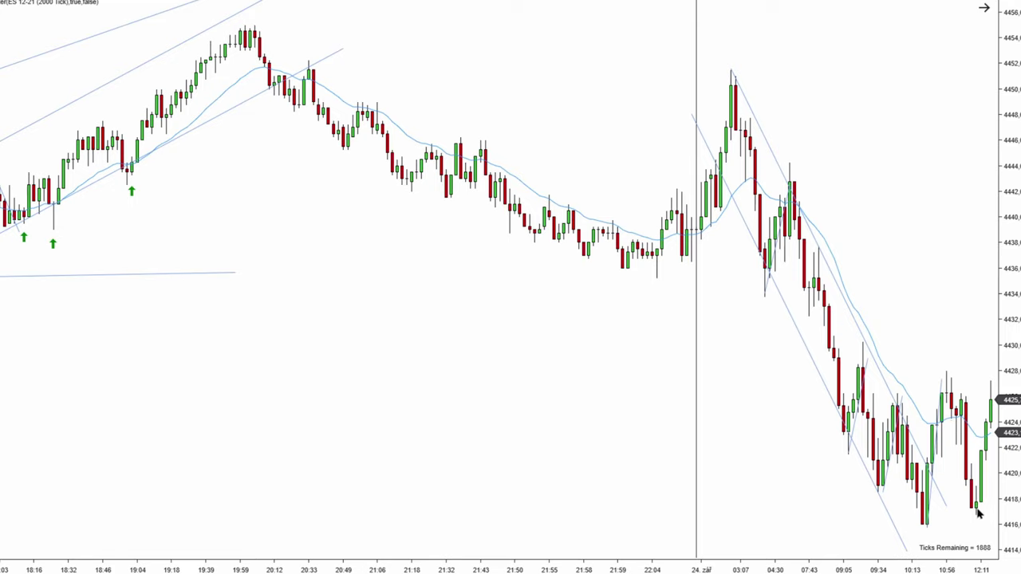
Place a horizontal arrow line beneath the lows near 4415 and draw a resistance line across the highs at about 4426
{"action": "left_click_drag", "start_coordinate": [774, 535], "coordinate": [961, 534]}
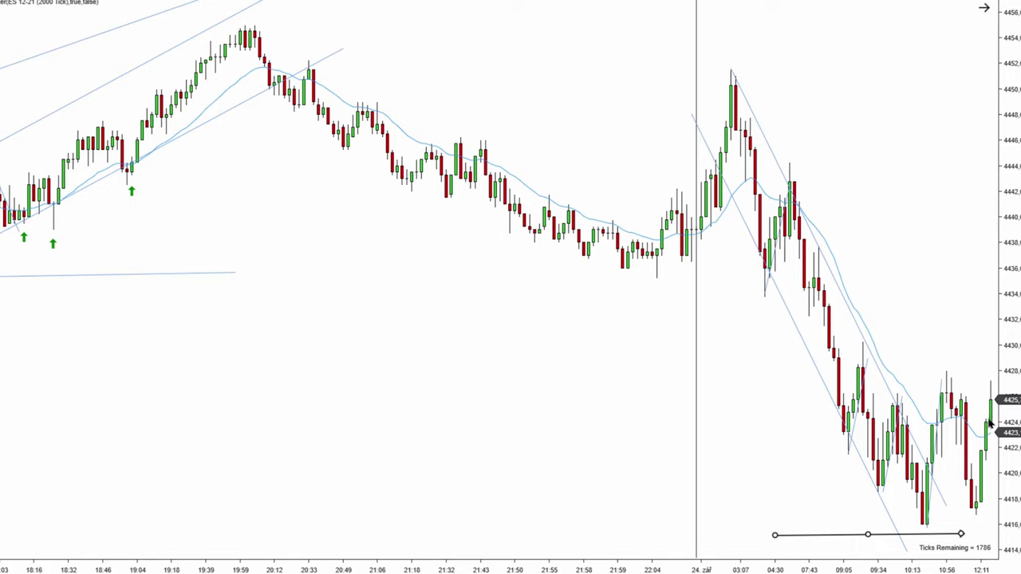
{"action": "left_click", "coordinate": [963, 346]}
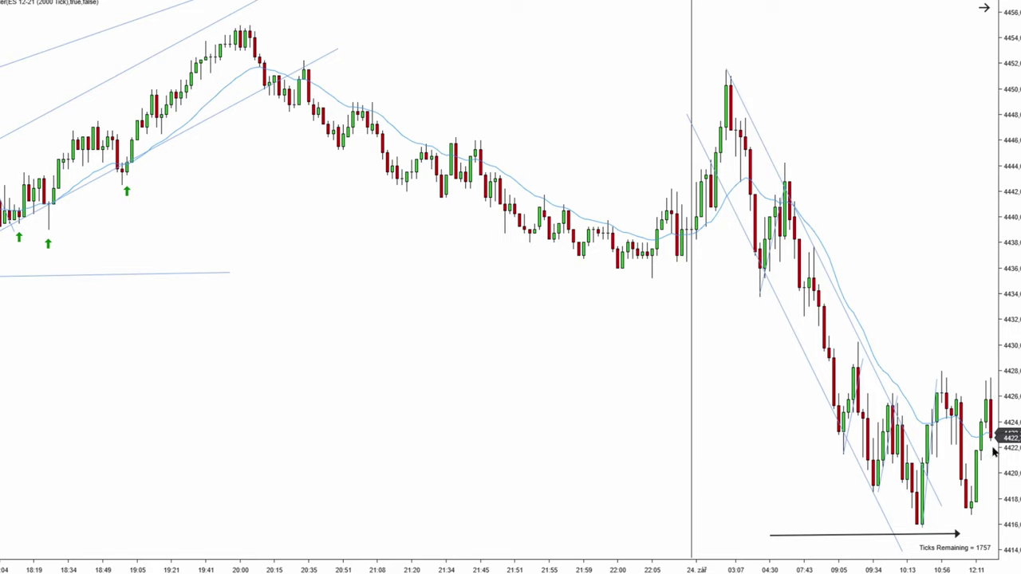
{"action": "left_click", "coordinate": [828, 397]}
{"action": "left_click", "coordinate": [913, 397]}
{"action": "left_click_drag", "start_coordinate": [991, 397], "coordinate": [984, 393]}
Draw upward arrow lines along the two latest upswings toward the 4426 resistance line, and delete both
{"action": "left_click_drag", "start_coordinate": [922, 523], "coordinate": [941, 378]}
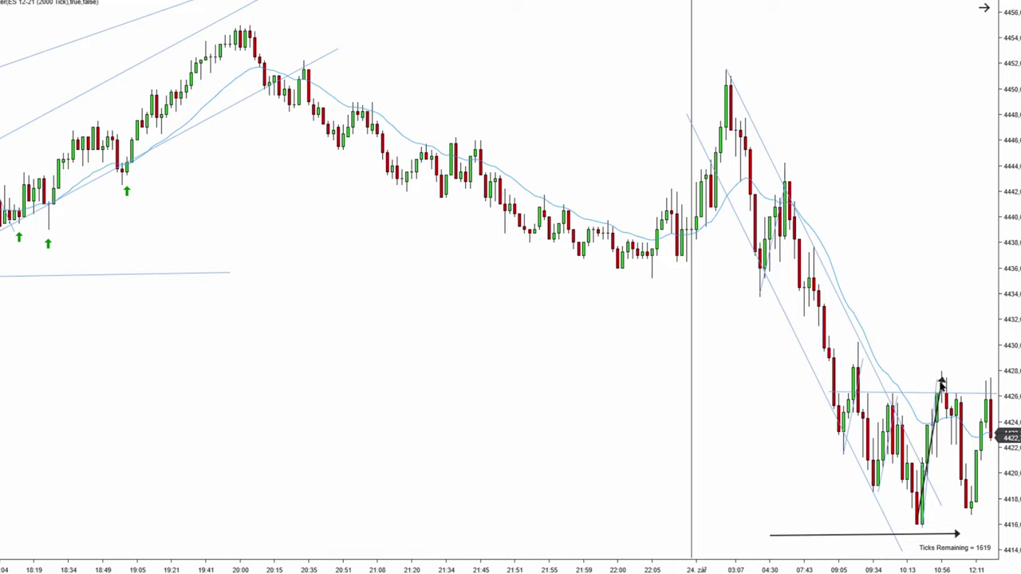
{"action": "left_click_drag", "start_coordinate": [969, 515], "coordinate": [986, 378]}
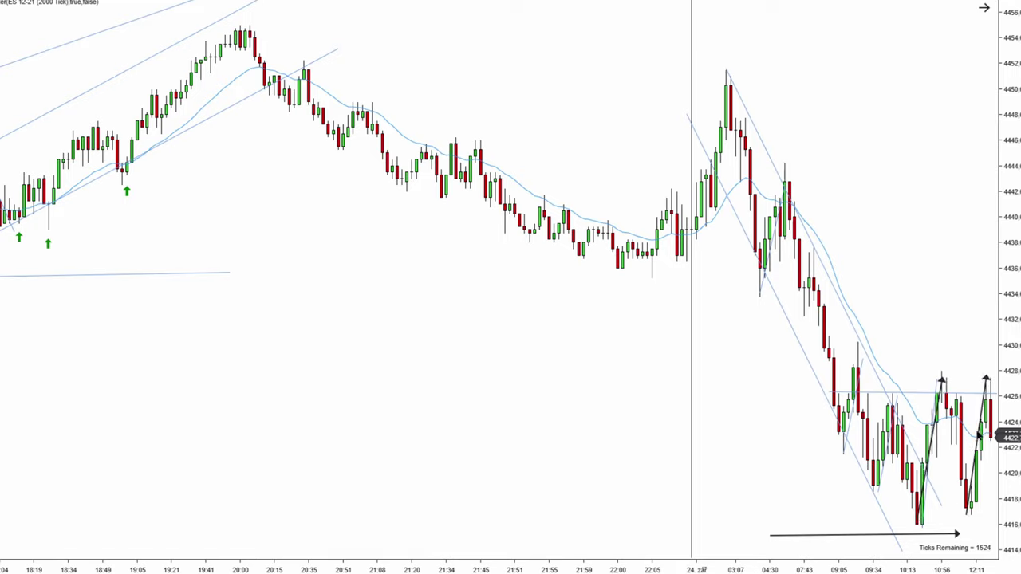
{"action": "left_click", "coordinate": [971, 435]}
{"action": "key", "text": "Delete"}
{"action": "left_click", "coordinate": [933, 439]}
{"action": "key", "text": "Delete"}
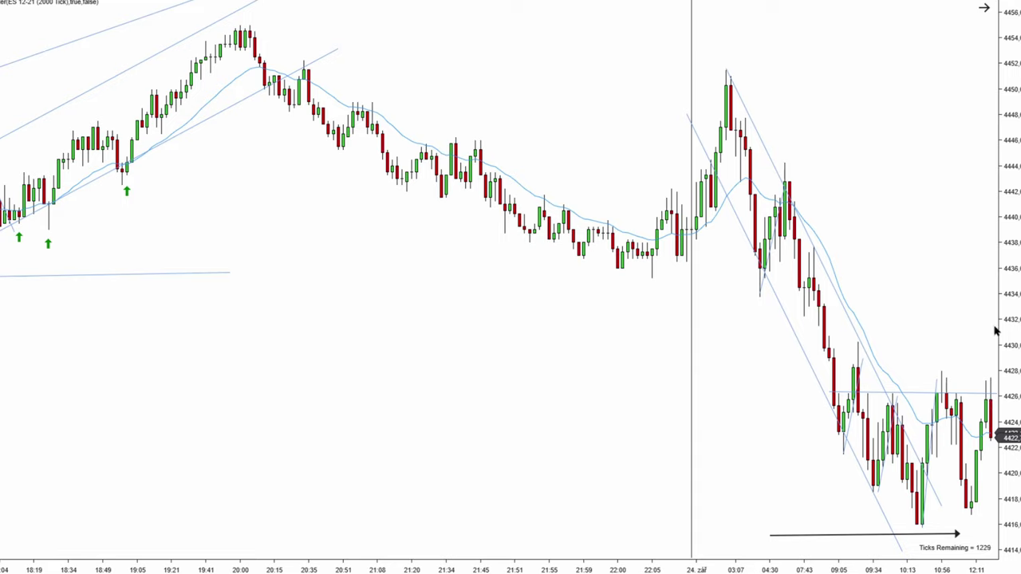
Place an Arrow Down chart marker above the latest bar, just under the 4426 resistance line
{"action": "left_click_drag", "start_coordinate": [967, 335], "coordinate": [962, 335]}
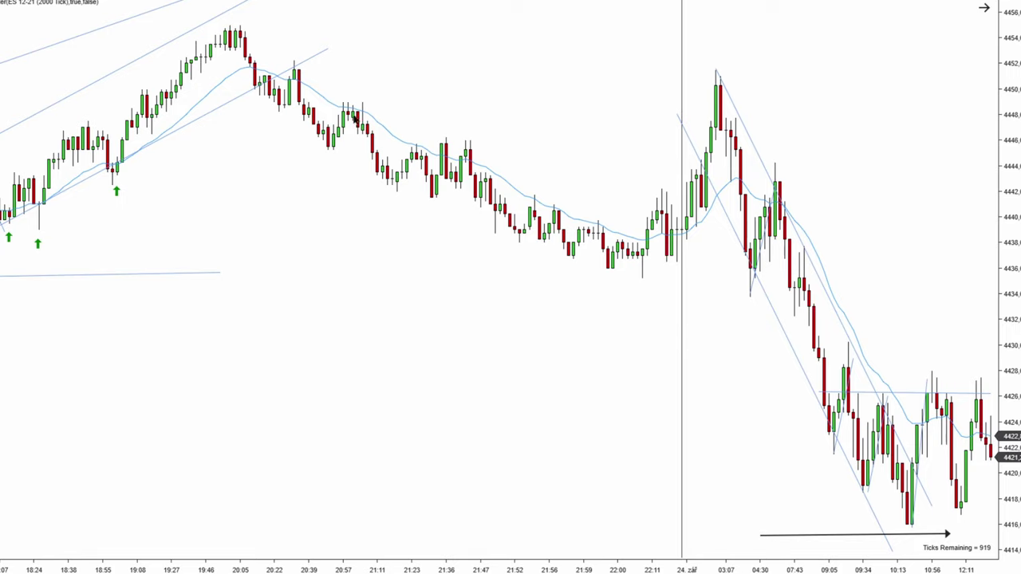
{"action": "right_click", "coordinate": [90, 223]}
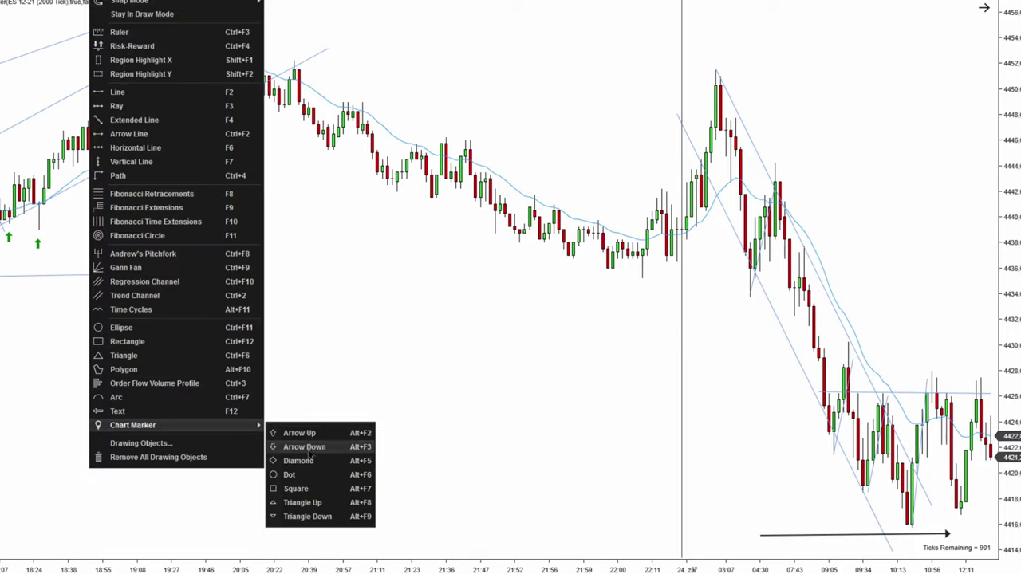
{"action": "left_click", "coordinate": [315, 447]}
{"action": "left_click", "coordinate": [991, 407]}
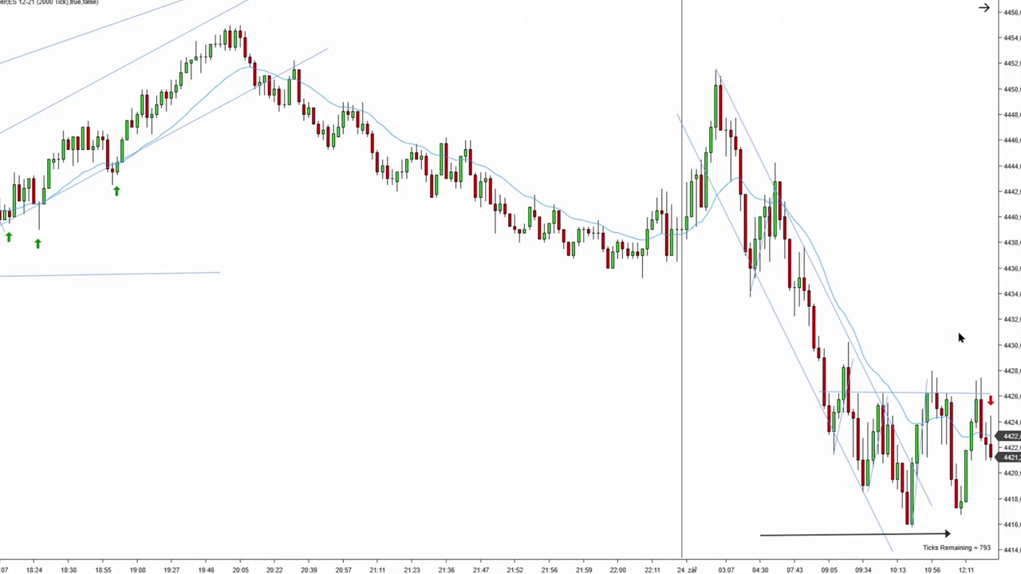
Advance the chart to the new lows and shift the horizontal arrow line right and down to about 4413.5
{"action": "left_click_drag", "start_coordinate": [959, 337], "coordinate": [936, 321]}
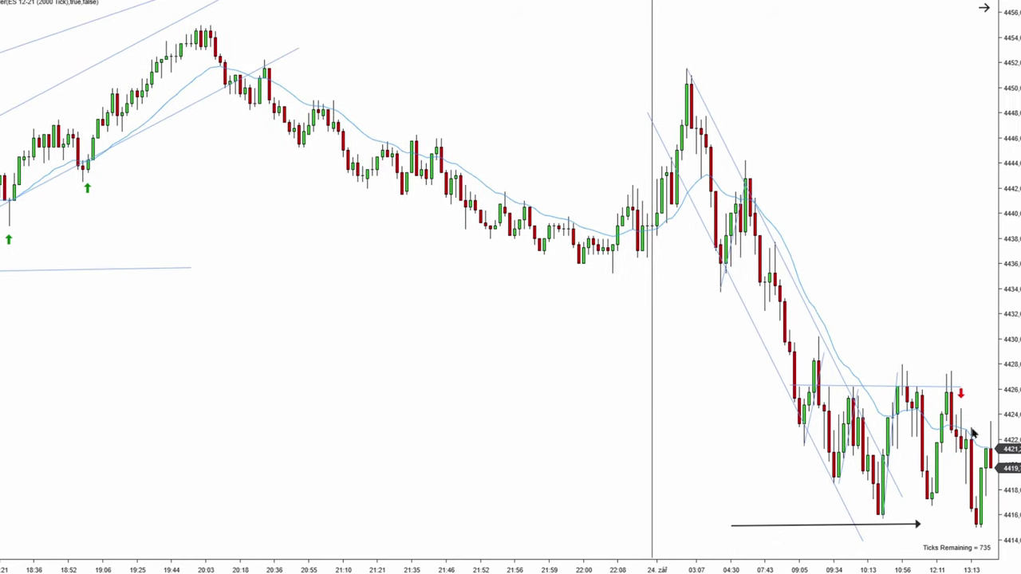
{"action": "left_click_drag", "start_coordinate": [898, 525], "coordinate": [945, 525]}
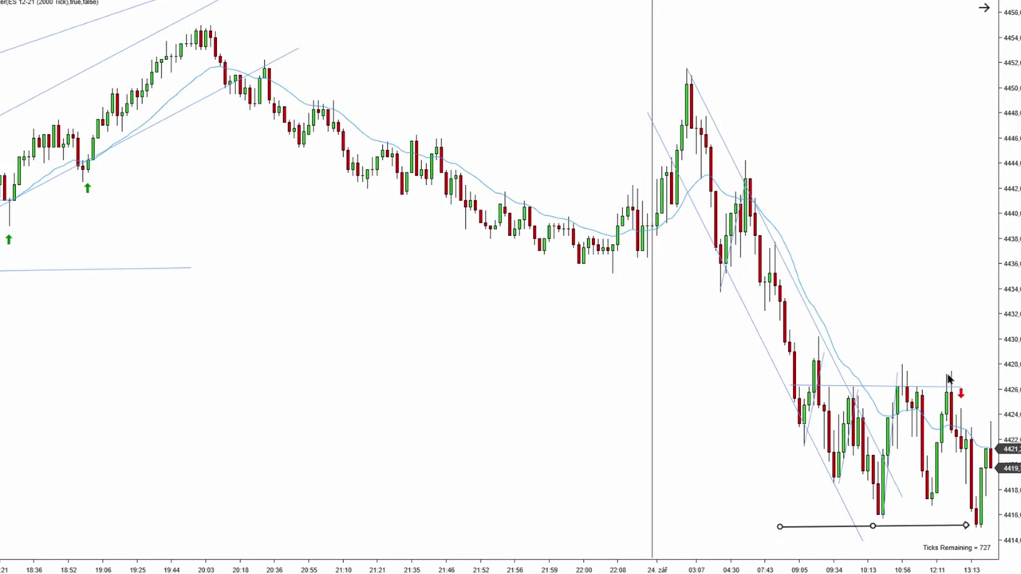
{"action": "left_click", "coordinate": [947, 530]}
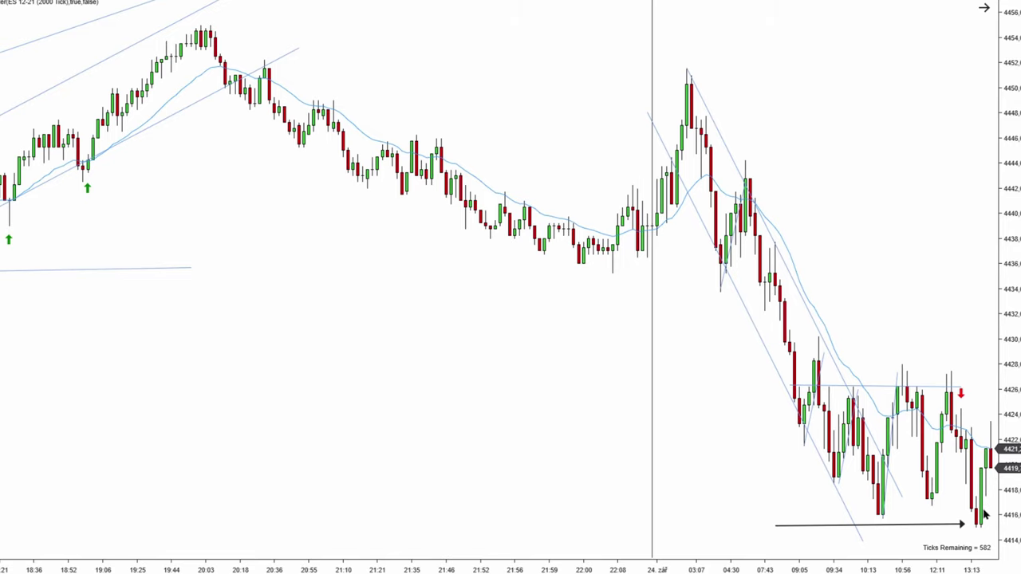
{"action": "left_click_drag", "start_coordinate": [936, 322], "coordinate": [902, 314]}
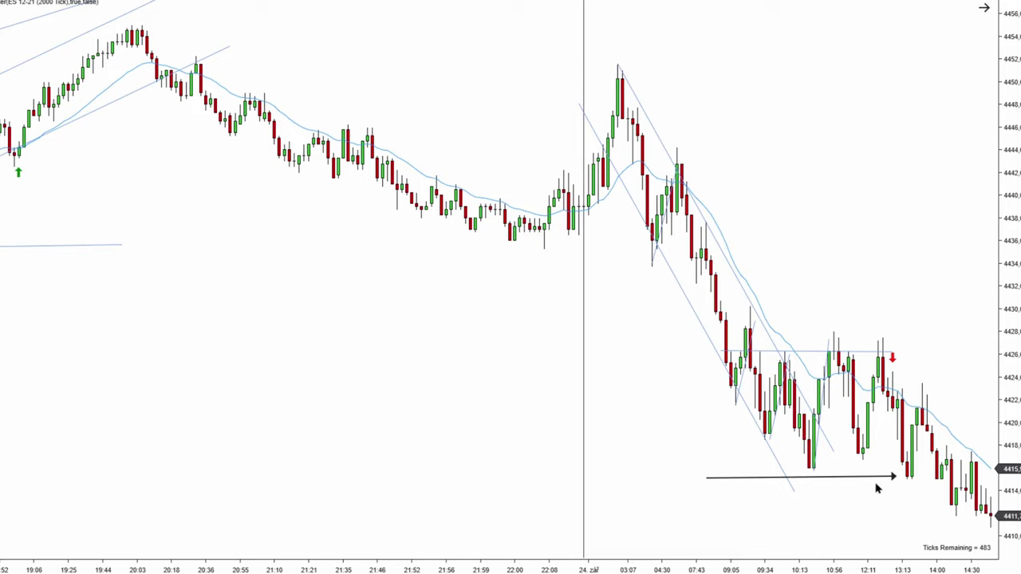
{"action": "left_click_drag", "start_coordinate": [874, 479], "coordinate": [872, 495]}
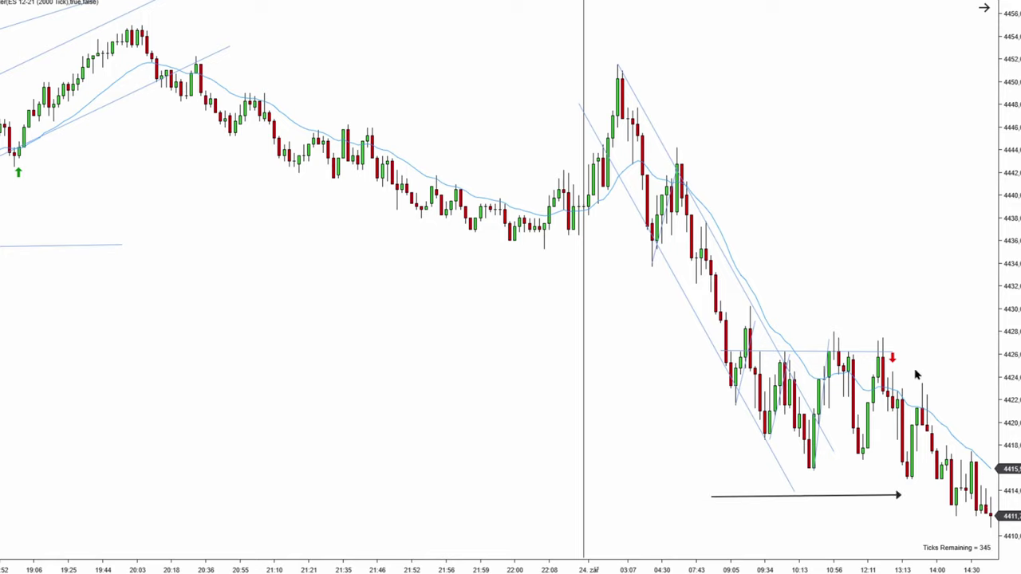
{"action": "left_click", "coordinate": [833, 331]}
{"action": "left_click", "coordinate": [986, 413]}
{"action": "left_click_drag", "start_coordinate": [953, 399], "coordinate": [946, 377]}
{"action": "key", "text": "Delete"}
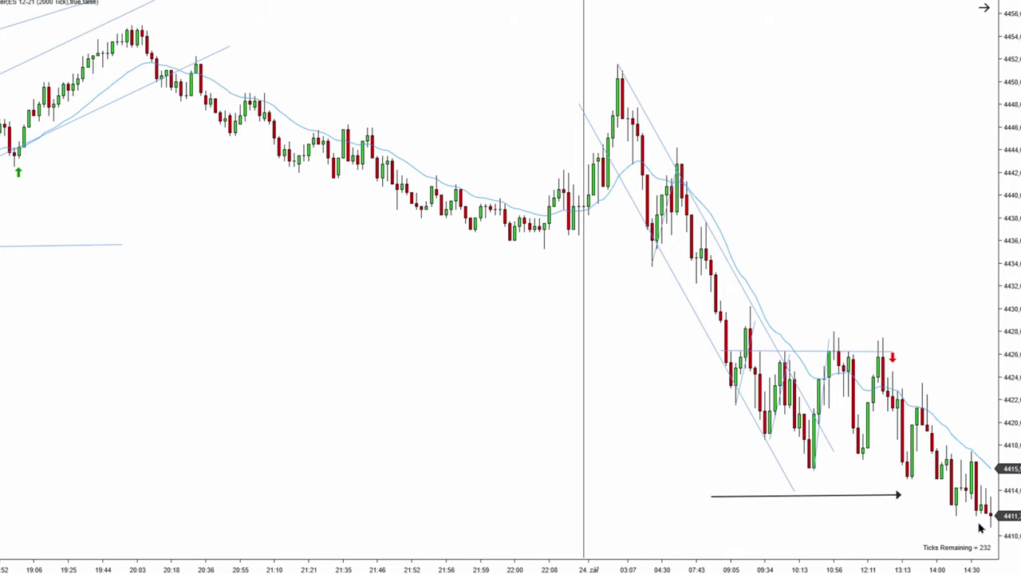
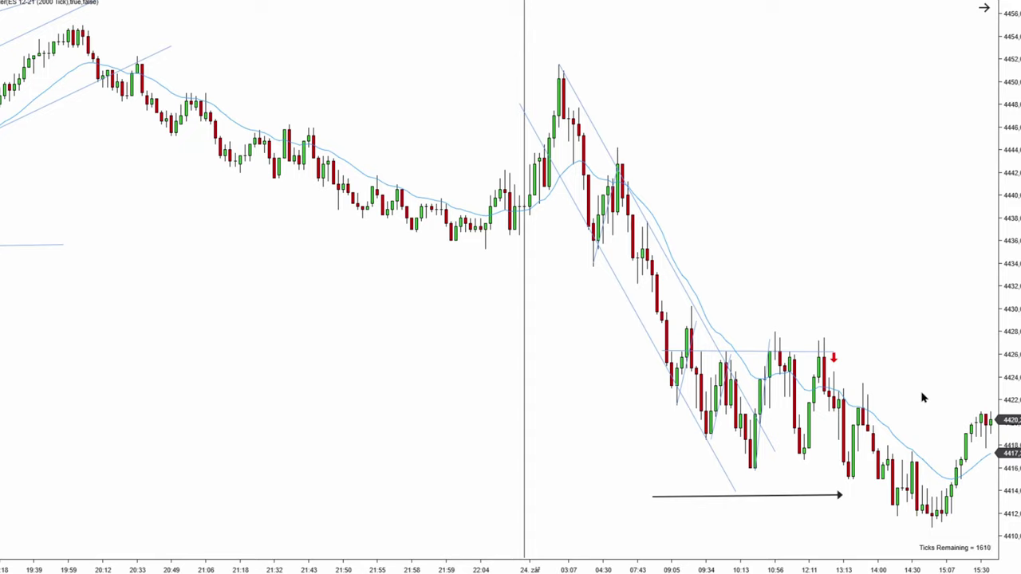
Draw a diagonal downward arrow line above the decline and lower the horizontal arrow line to about 4411
{"action": "left_click_drag", "start_coordinate": [809, 496], "coordinate": [822, 494]}
{"action": "left_click_drag", "start_coordinate": [662, 91], "coordinate": [774, 231]}
{"action": "left_click_drag", "start_coordinate": [804, 498], "coordinate": [832, 526]}
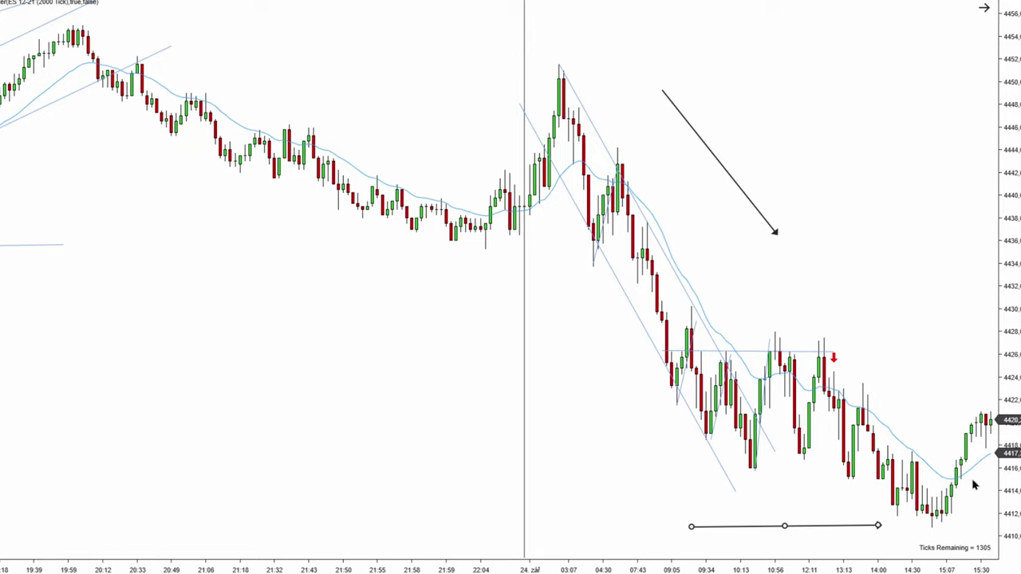
{"action": "left_click", "coordinate": [968, 522]}
Draw a steep rising channel from the low near 15:07, with one line under the lows and a parallel above the highs
{"action": "left_click", "coordinate": [941, 520]}
{"action": "left_click", "coordinate": [980, 448]}
{"action": "mouse_move", "coordinate": [975, 461]}
{"action": "left_mouse_down"}
{"action": "mouse_move", "coordinate": [973, 474]}
{"action": "mouse_move", "coordinate": [957, 456]}
{"action": "mouse_move", "coordinate": [950, 465]}
{"action": "left_mouse_up"}
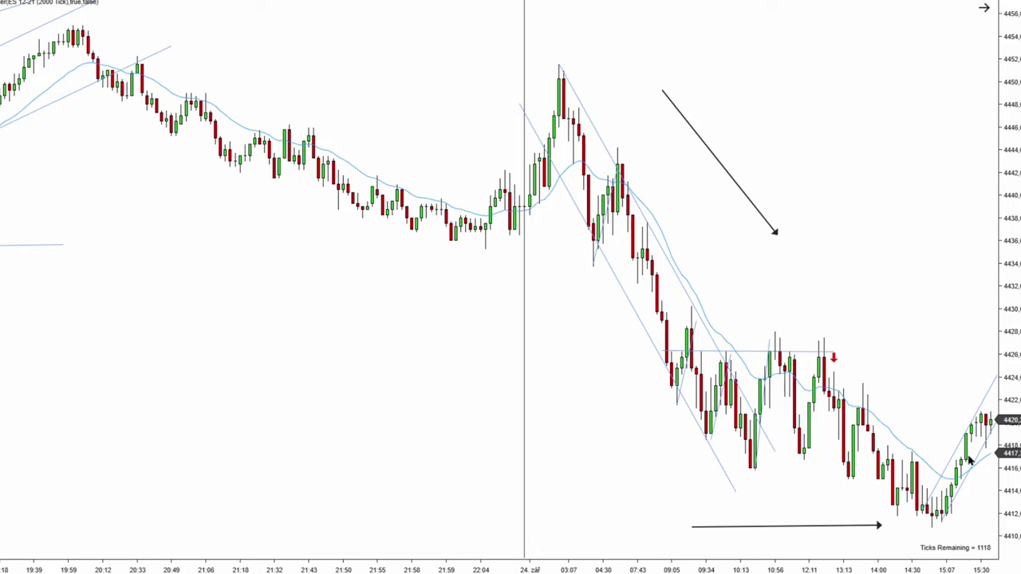
{"action": "left_click_drag", "start_coordinate": [952, 417], "coordinate": [911, 412]}
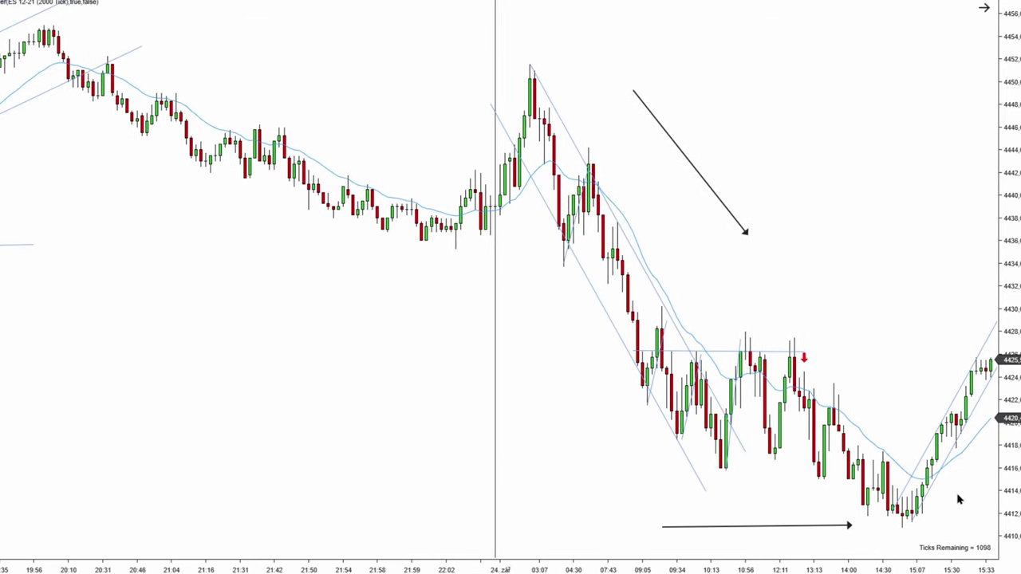
{"action": "mouse_move", "coordinate": [911, 518]}
{"action": "left_mouse_down"}
{"action": "mouse_move", "coordinate": [958, 420]}
{"action": "mouse_move", "coordinate": [950, 410]}
{"action": "mouse_move", "coordinate": [950, 431]}
{"action": "mouse_move", "coordinate": [937, 433]}
{"action": "left_mouse_up"}
{"action": "left_click", "coordinate": [942, 437]}
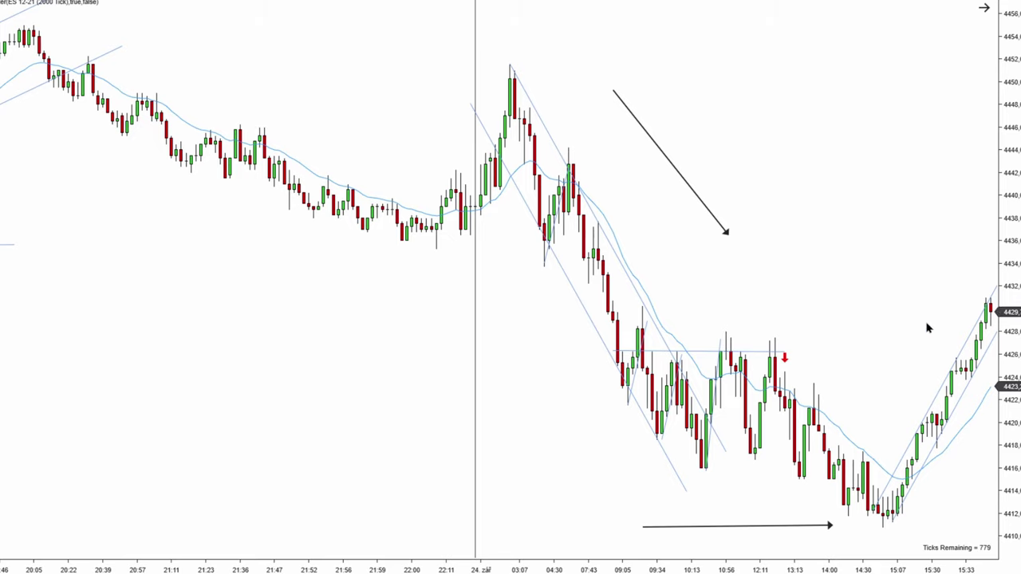
Advance the chart bar by bar to about 15:45 and examine how price moves relative to the steep rising channel
{"action": "left_click_drag", "start_coordinate": [923, 327], "coordinate": [901, 328]}
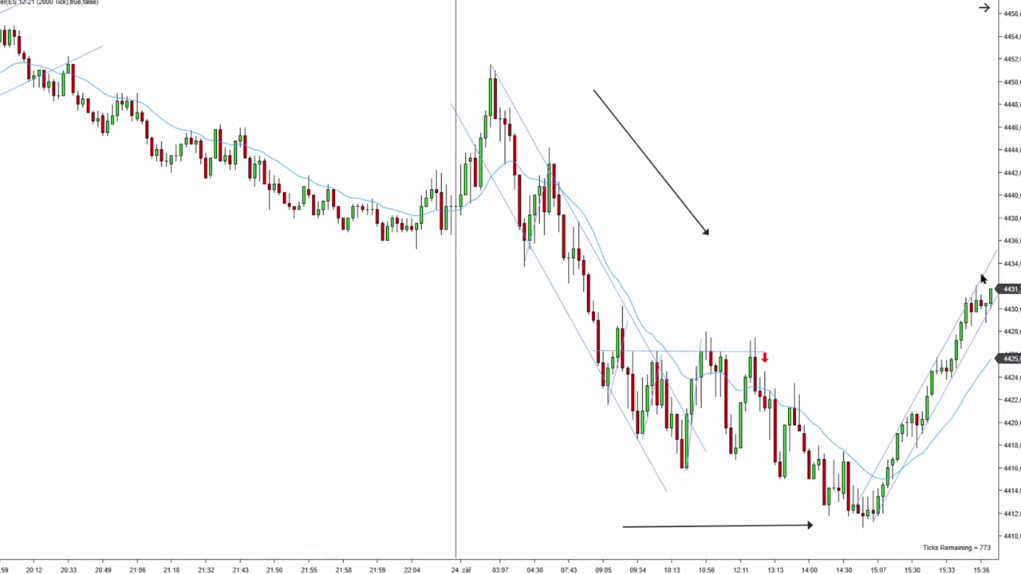
{"action": "left_click_drag", "start_coordinate": [932, 291], "coordinate": [914, 294]}
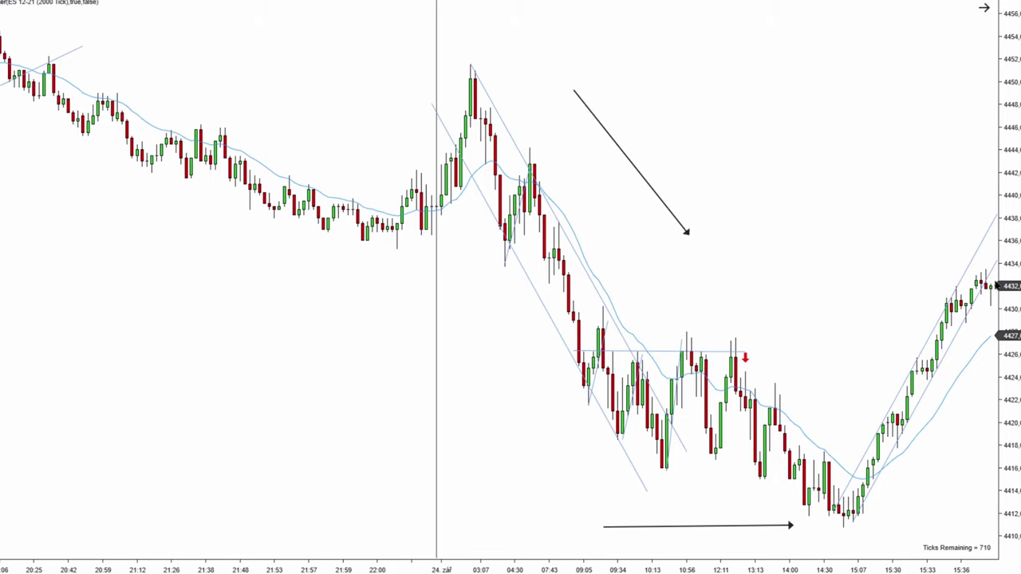
{"action": "left_click_drag", "start_coordinate": [943, 244], "coordinate": [932, 247]}
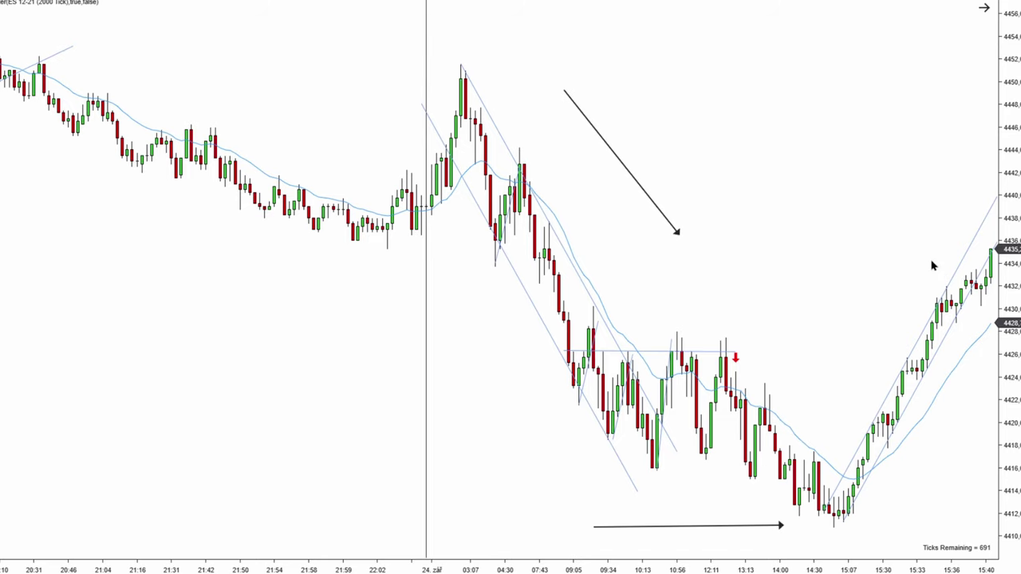
{"action": "left_click_drag", "start_coordinate": [931, 265], "coordinate": [912, 265]}
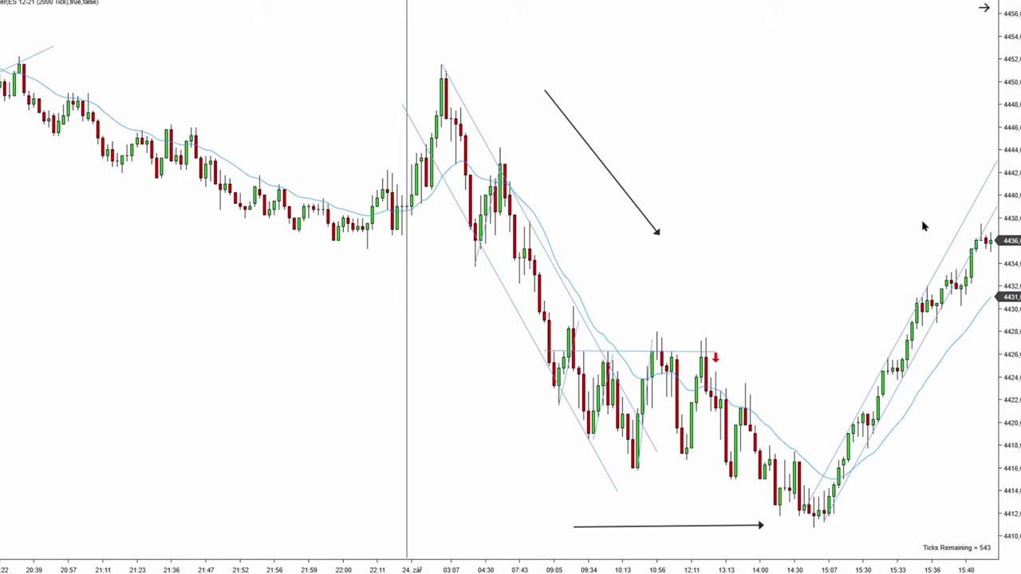
{"action": "left_click_drag", "start_coordinate": [920, 227], "coordinate": [911, 228]}
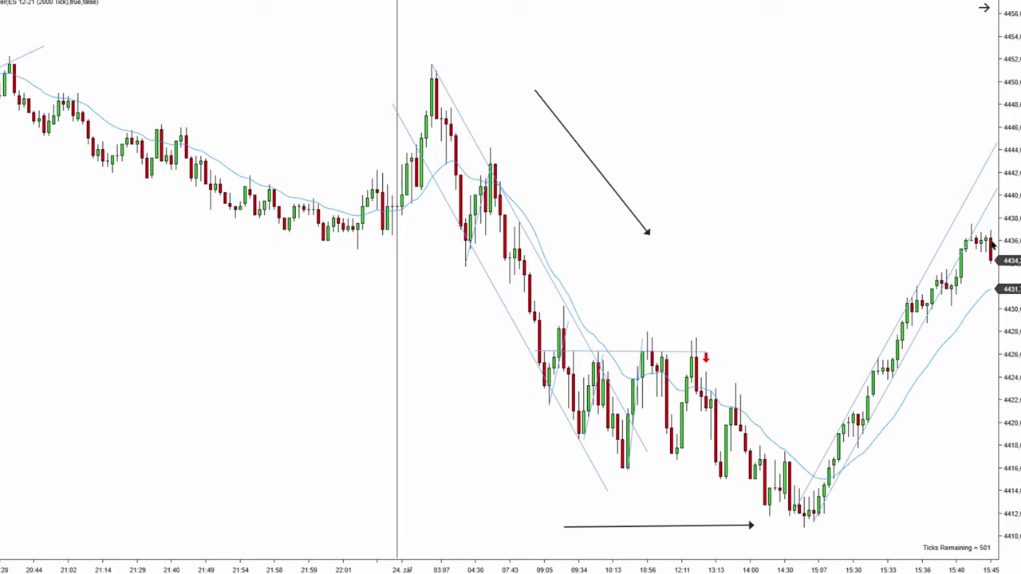
{"action": "left_click_drag", "start_coordinate": [984, 282], "coordinate": [987, 281]}
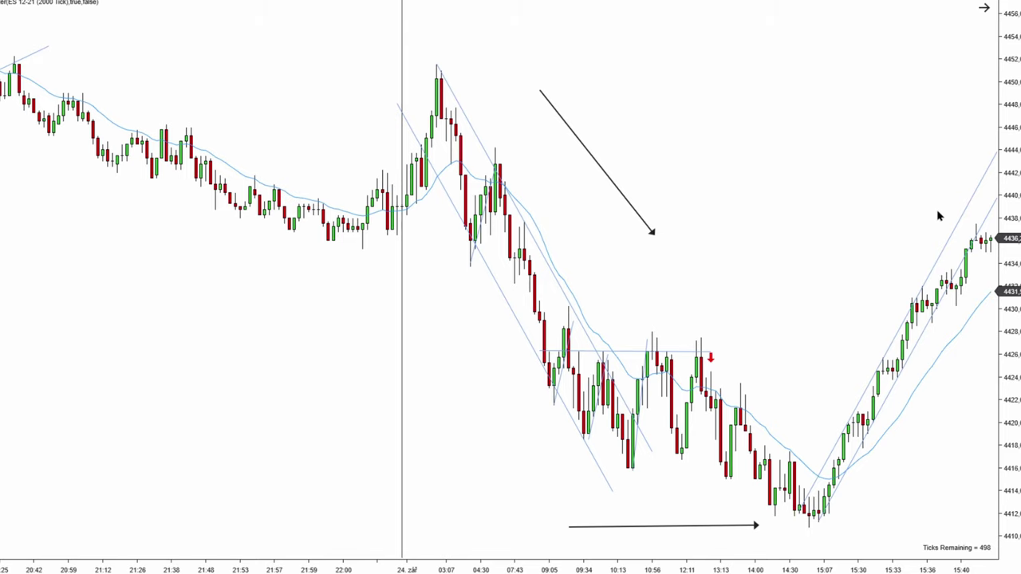
Draw a narrow falling channel along the drop that starts at the 15:45 high
{"action": "left_click_drag", "start_coordinate": [927, 215], "coordinate": [922, 212]}
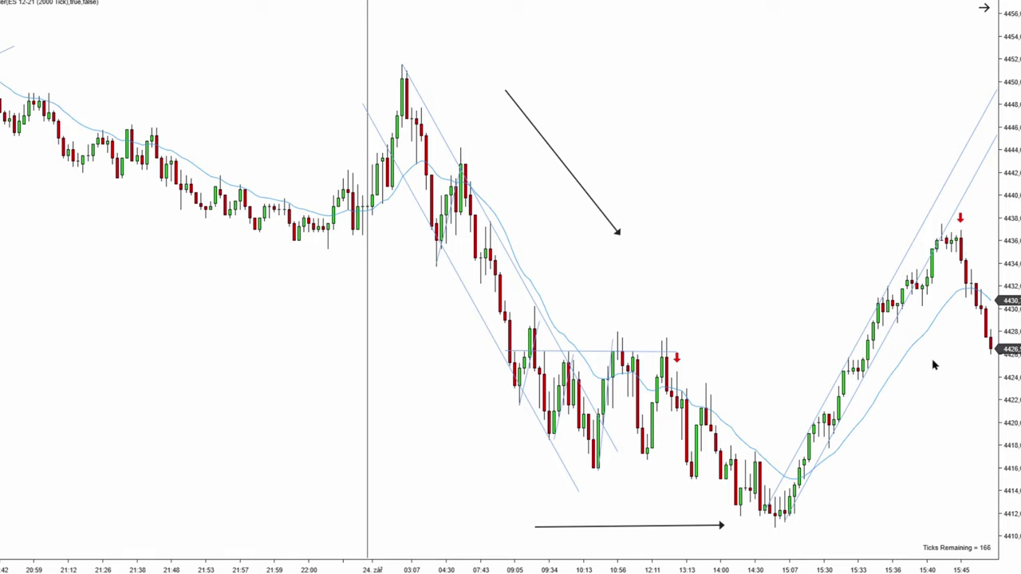
{"action": "left_click_drag", "start_coordinate": [960, 230], "coordinate": [972, 291]}
{"action": "left_click", "coordinate": [959, 350]}
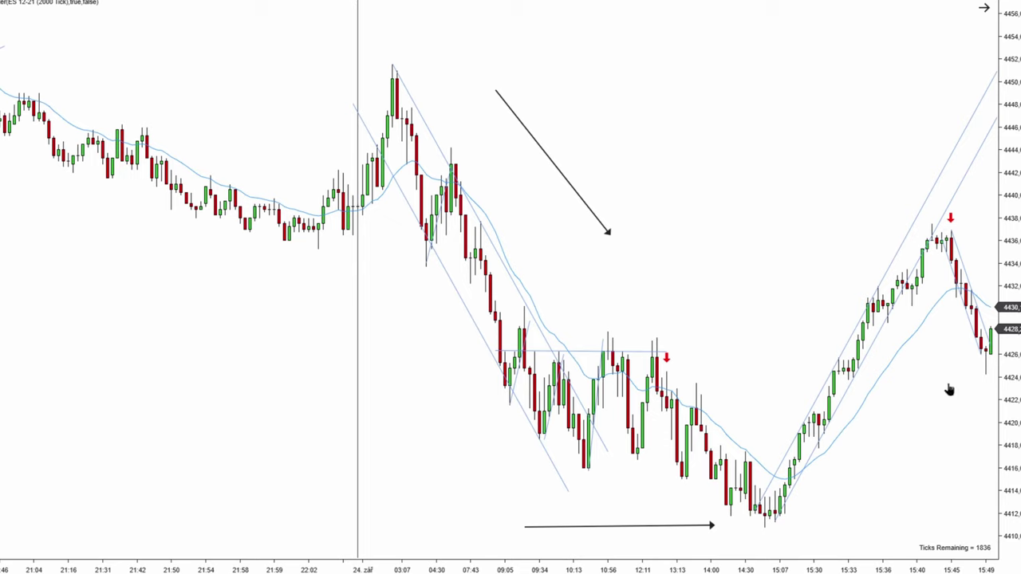
Draw a wider rising channel through the lows near 15:07 and 15:49, with a parallel line along the 15:45 highs
{"action": "left_click_drag", "start_coordinate": [933, 388], "coordinate": [925, 388]}
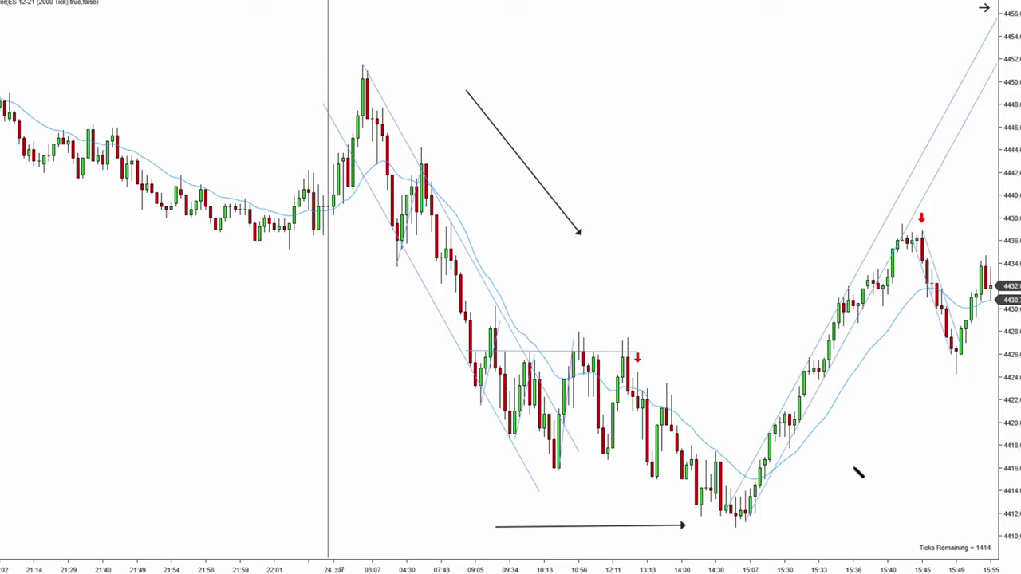
{"action": "left_click", "coordinate": [755, 518]}
{"action": "left_click_drag", "start_coordinate": [758, 518], "coordinate": [793, 314]}
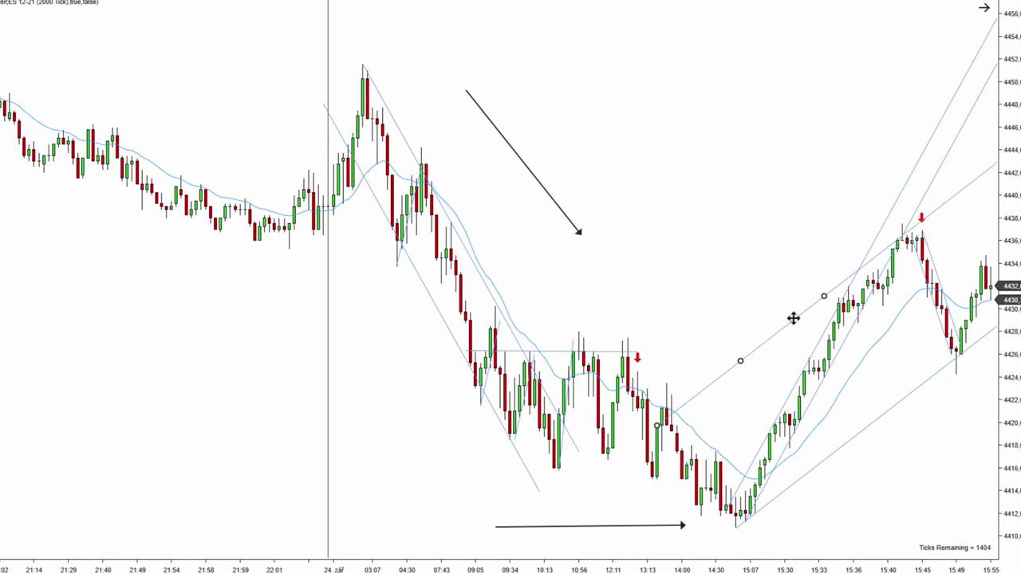
Advance the chart past 16:00 and draw a horizontal line at about 4450 across the top of the 03:07 high
{"action": "left_click", "coordinate": [767, 275]}
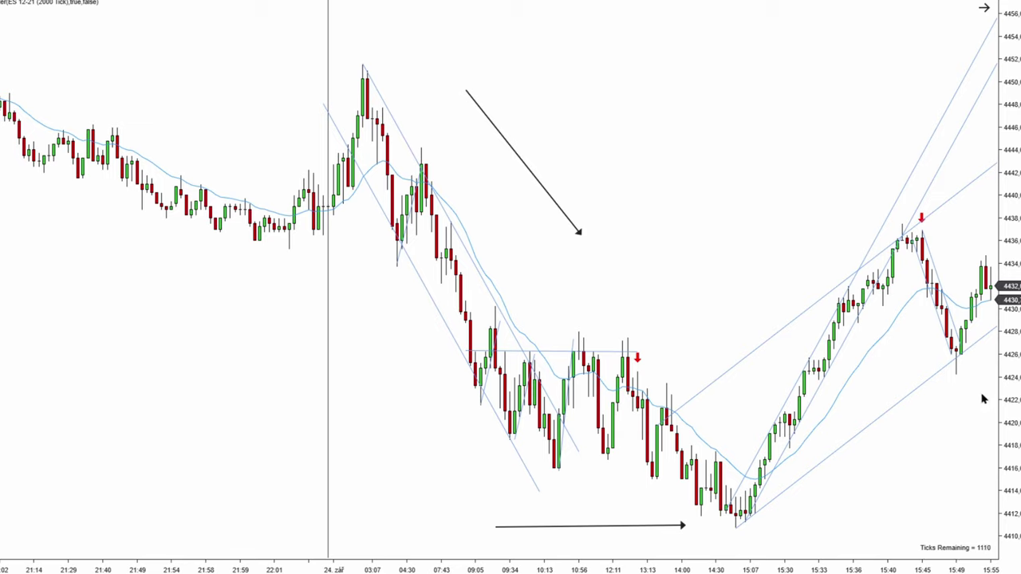
{"action": "scroll", "coordinate": [944, 451], "scroll_direction": "down", "scroll_amount": 2}
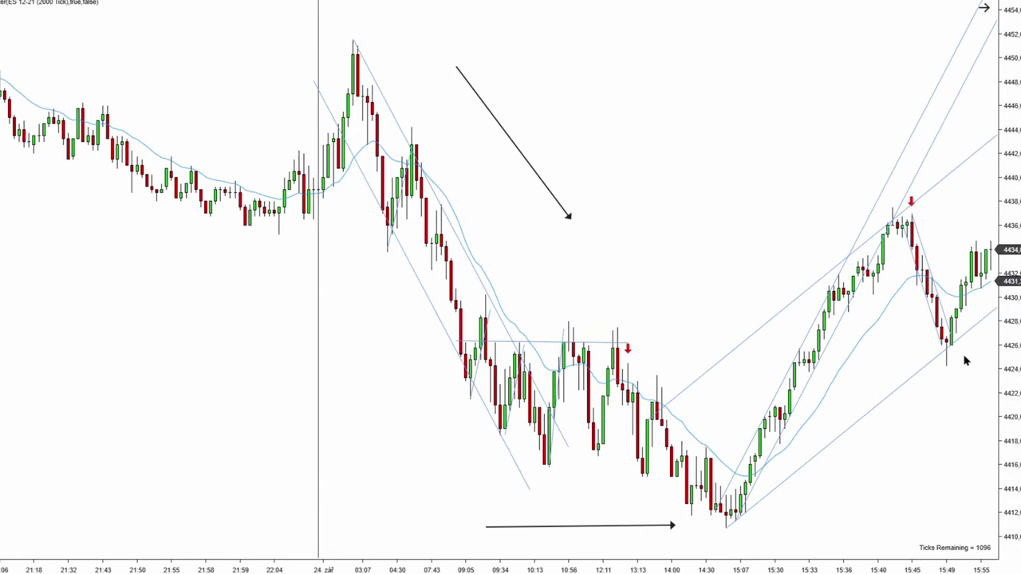
{"action": "scroll", "coordinate": [981, 387], "scroll_direction": "down", "scroll_amount": 1}
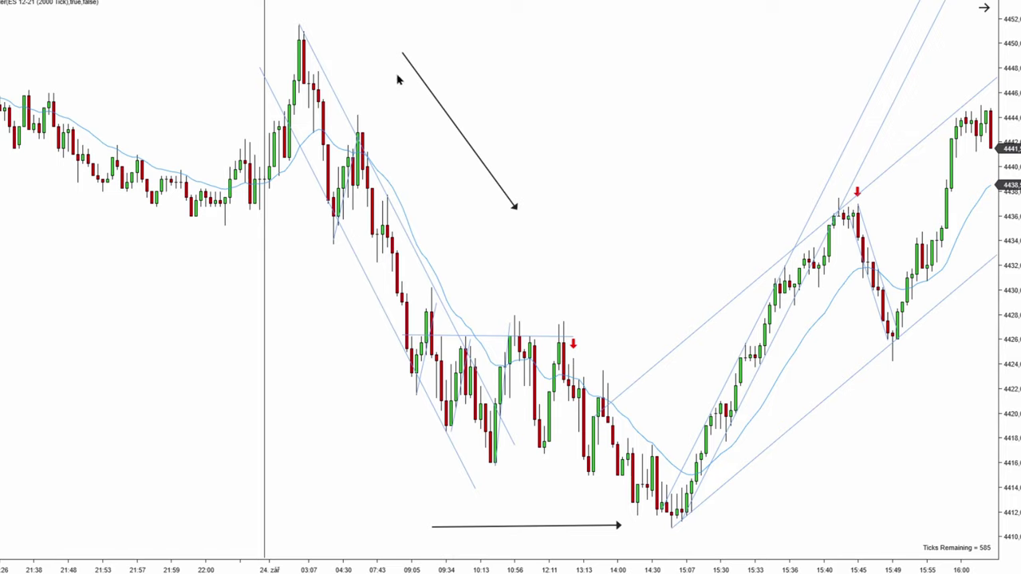
{"action": "right_click", "coordinate": [89, 468]}
{"action": "left_click", "coordinate": [159, 147]}
{"action": "left_click", "coordinate": [307, 44]}
{"action": "left_click_drag", "start_coordinate": [340, 45], "coordinate": [342, 38]}
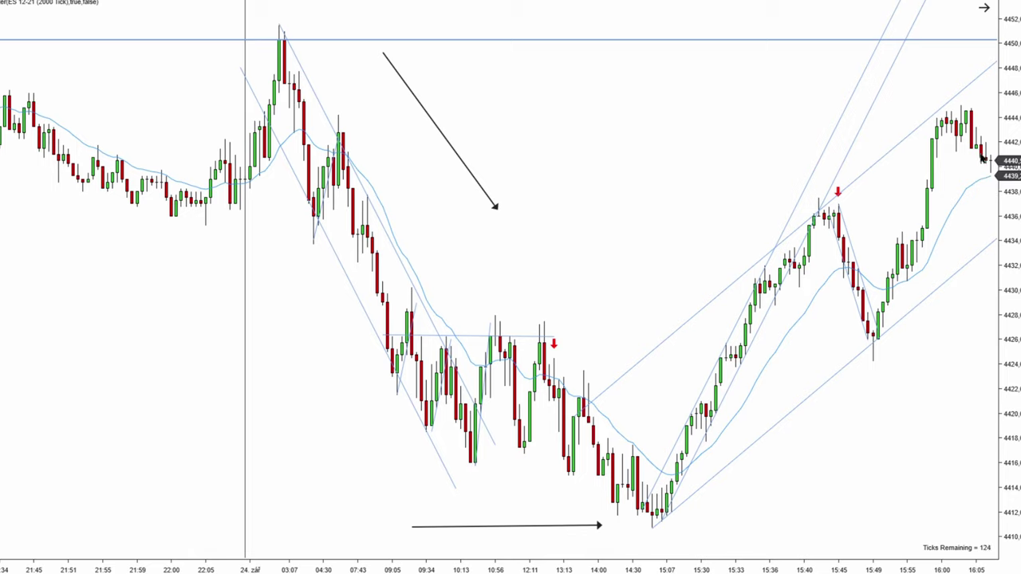
Draw a narrow falling channel along the pullback from the high just after 16:00
{"action": "left_click", "coordinate": [961, 103]}
{"action": "left_click", "coordinate": [973, 122]}
{"action": "left_click", "coordinate": [987, 144]}
{"action": "left_click", "coordinate": [983, 167]}
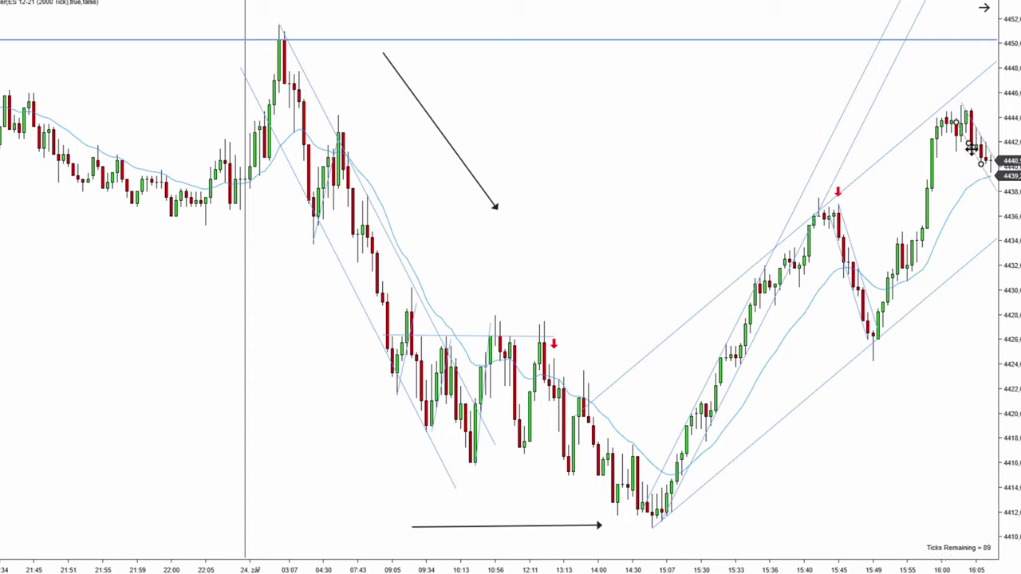
{"action": "left_click", "coordinate": [992, 199]}
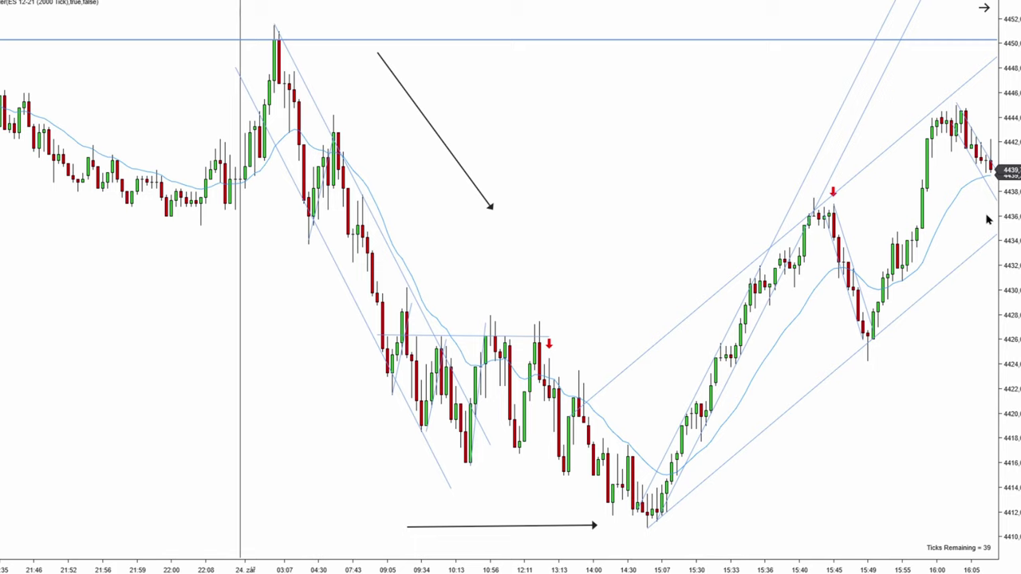
Advance the chart past 16:12 and place an up-arrow marker below the latest bar at the wide rising channel's lower line
{"action": "scroll", "coordinate": [974, 220], "scroll_direction": "down", "scroll_amount": 2}
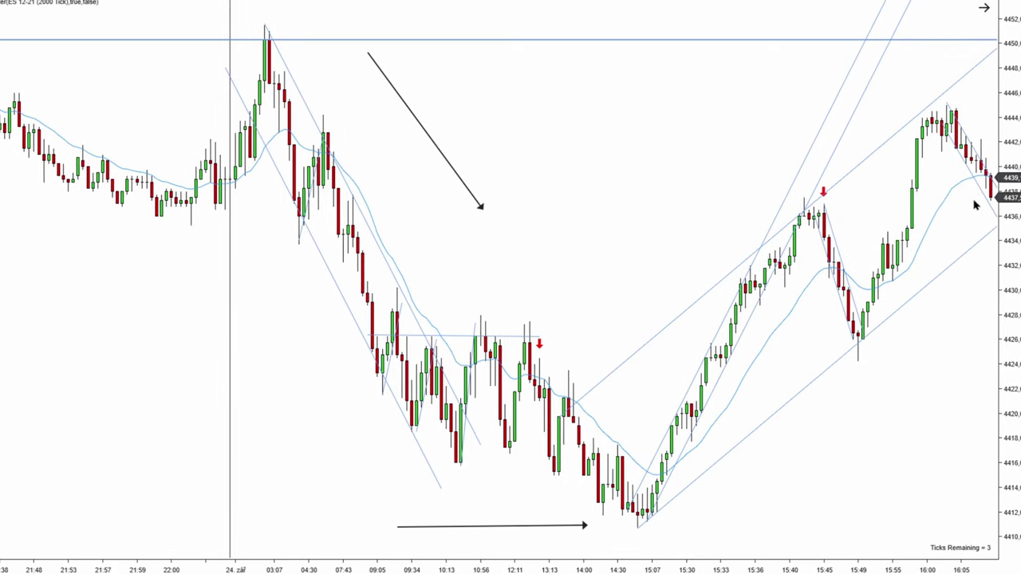
{"action": "scroll", "coordinate": [970, 209], "scroll_direction": "down", "scroll_amount": 2}
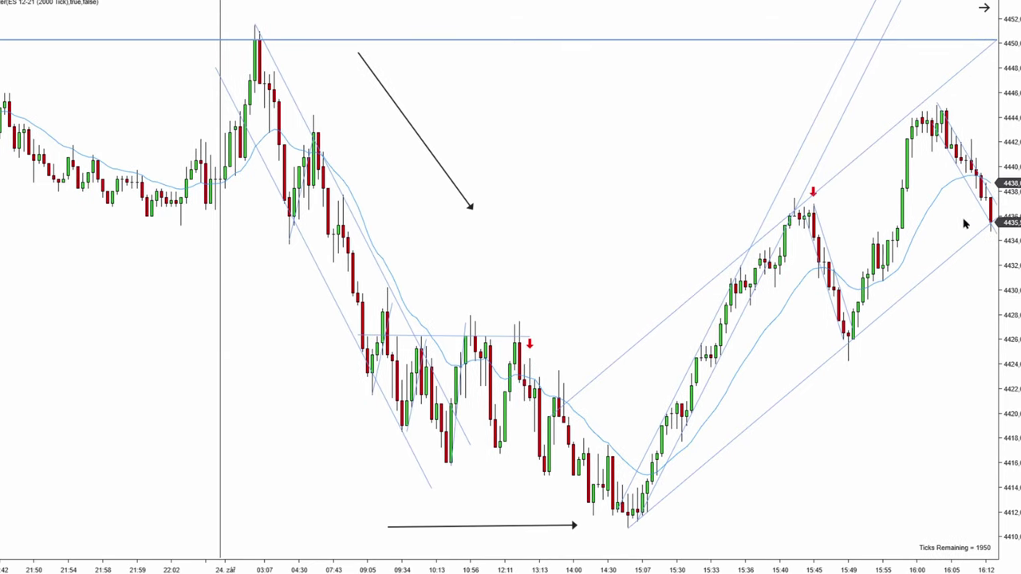
{"action": "scroll", "coordinate": [957, 224], "scroll_direction": "down", "scroll_amount": 1}
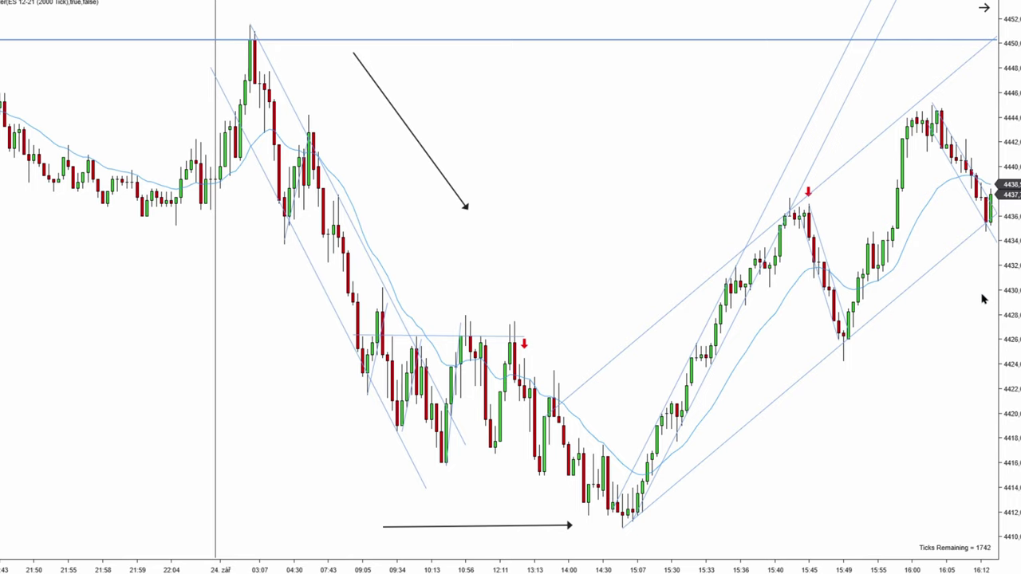
{"action": "scroll", "coordinate": [978, 296], "scroll_direction": "down", "scroll_amount": 1}
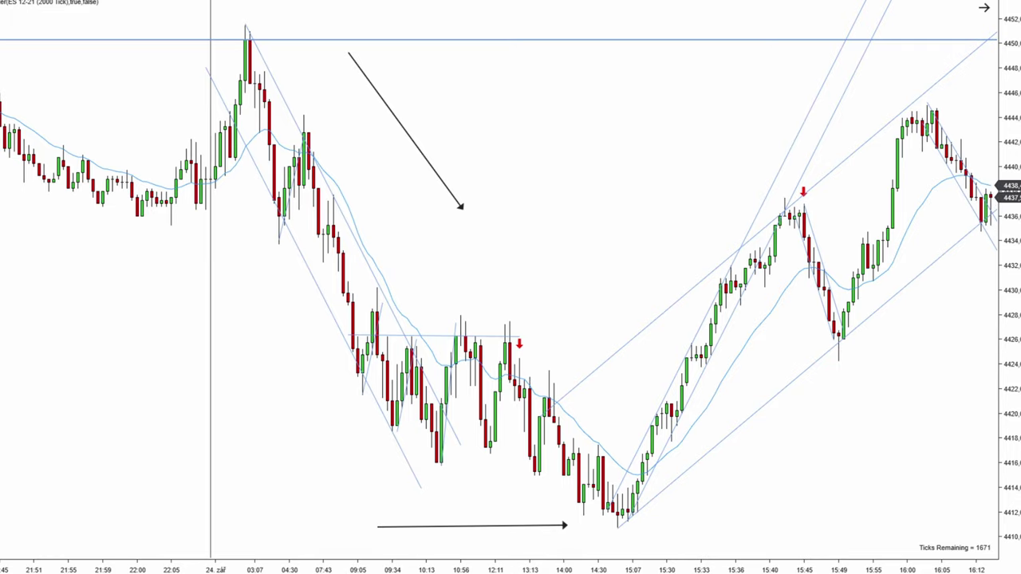
{"action": "right_click", "coordinate": [275, 365]}
{"action": "mouse_move", "coordinate": [207, 430]}
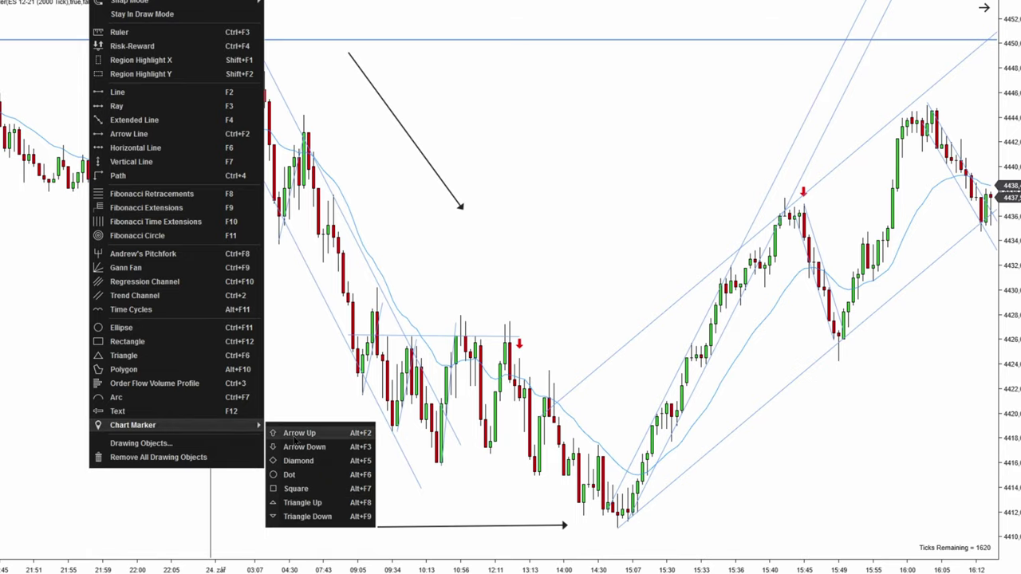
{"action": "left_click", "coordinate": [295, 441]}
{"action": "left_click", "coordinate": [991, 236]}
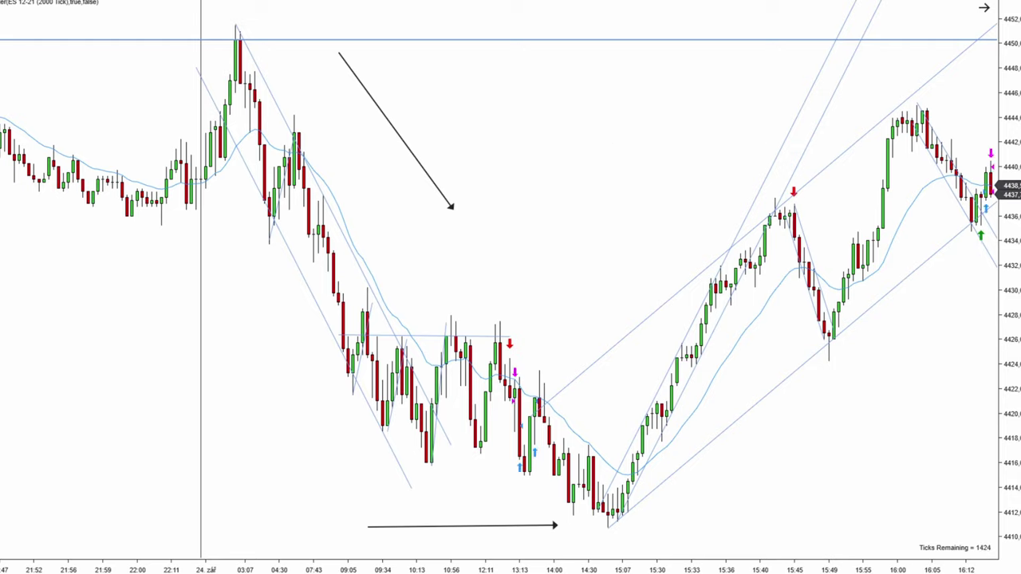
Check the price level near the latest bar's high with a local crosshair and turn the crosshair off
{"action": "left_click", "coordinate": [151, 1]}
{"action": "left_click", "coordinate": [180, 11]}
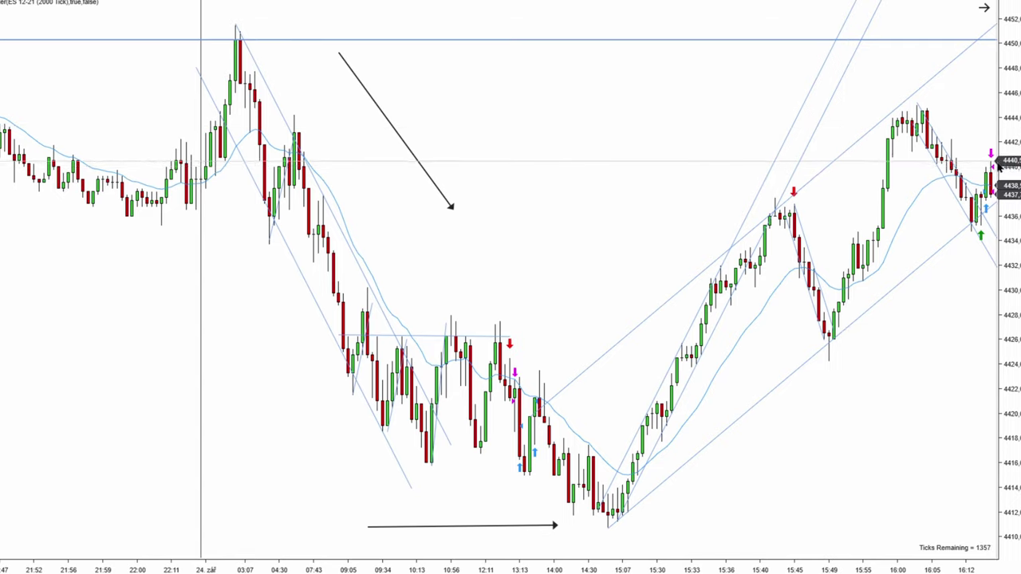
{"action": "left_click", "coordinate": [152, 1]}
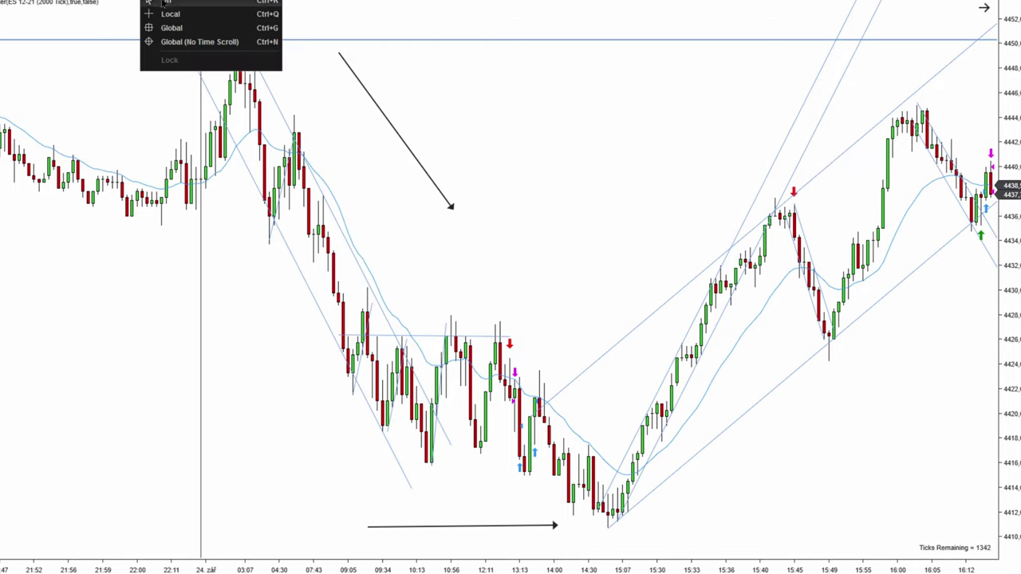
{"action": "left_click", "coordinate": [163, 3]}
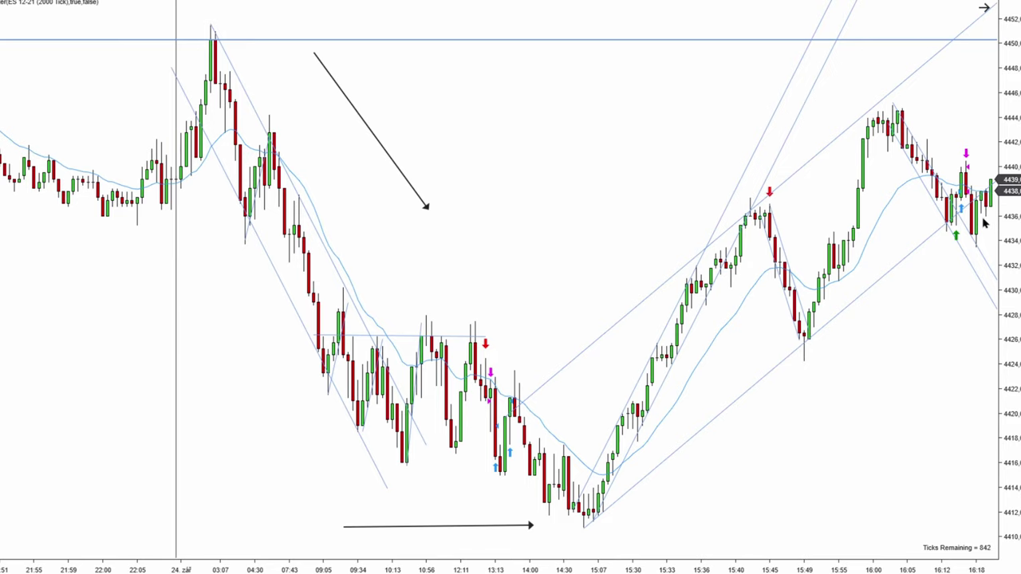
Advance the chart beyond 16:18 and place a second up-arrow marker below the 16:18 low
{"action": "scroll", "coordinate": [978, 233], "scroll_direction": "down", "scroll_amount": 2}
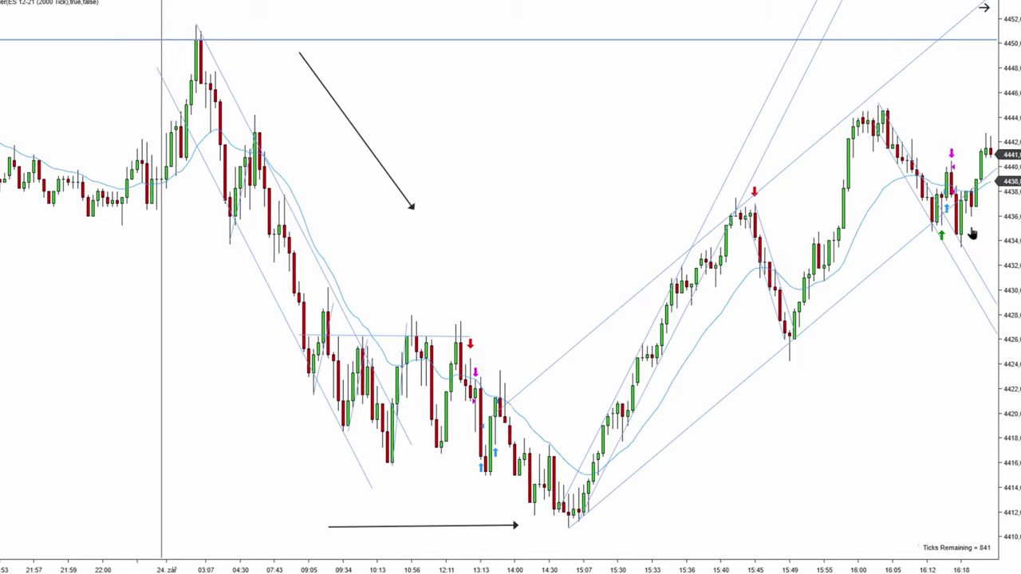
{"action": "left_click", "coordinate": [942, 235]}
{"action": "left_click", "coordinate": [961, 258]}
Try marking the uptrend with a rising arrow line below the wide rising channel, and delete it
{"action": "left_click", "coordinate": [702, 485]}
{"action": "left_click", "coordinate": [925, 268]}
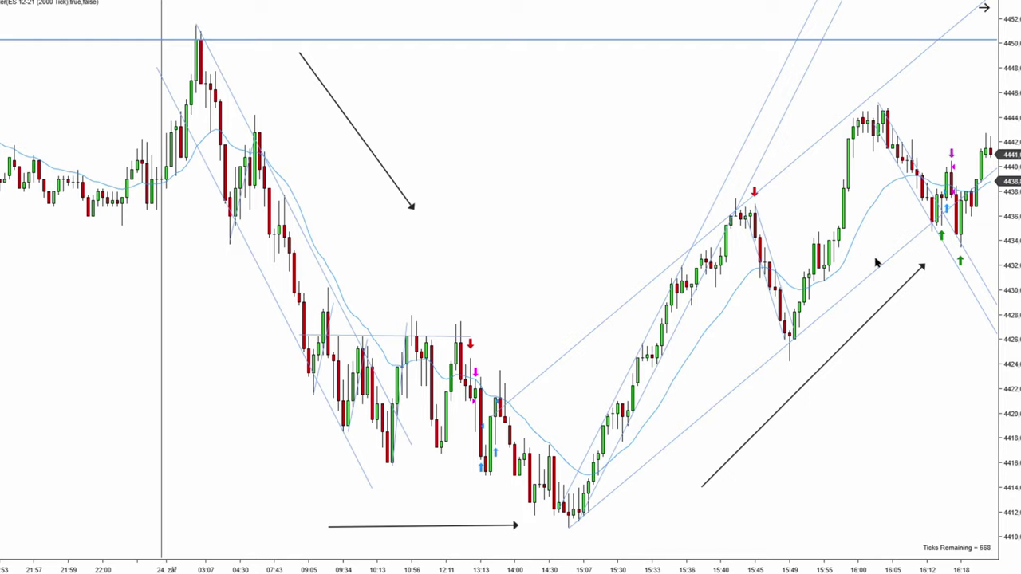
{"action": "left_click", "coordinate": [885, 302]}
{"action": "key", "text": "Delete"}
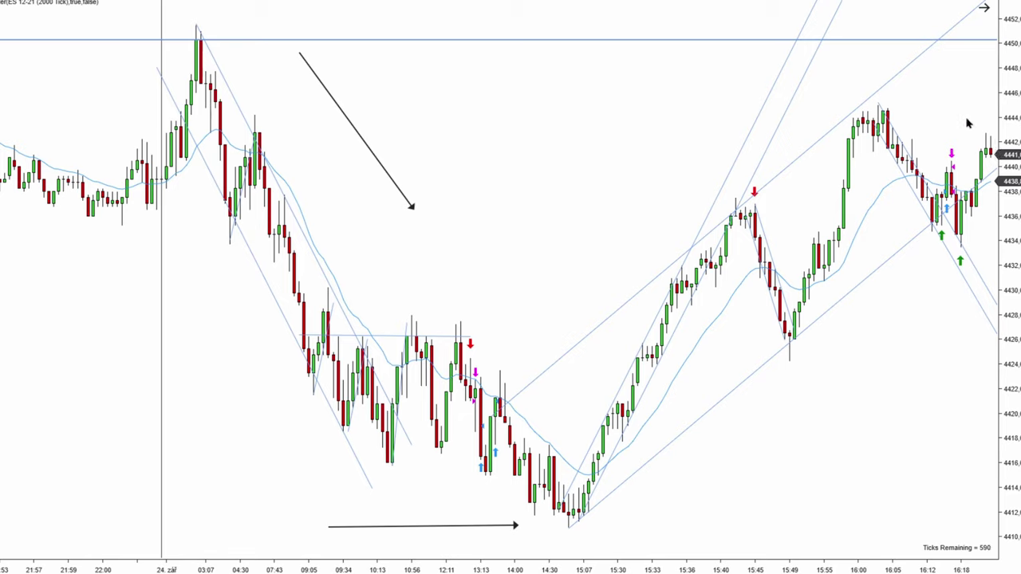
Place a horizontal arrow line above the highs between 16:00 and 16:18 to mark a sideways market
{"action": "left_click", "coordinate": [824, 82]}
{"action": "left_click", "coordinate": [962, 83]}
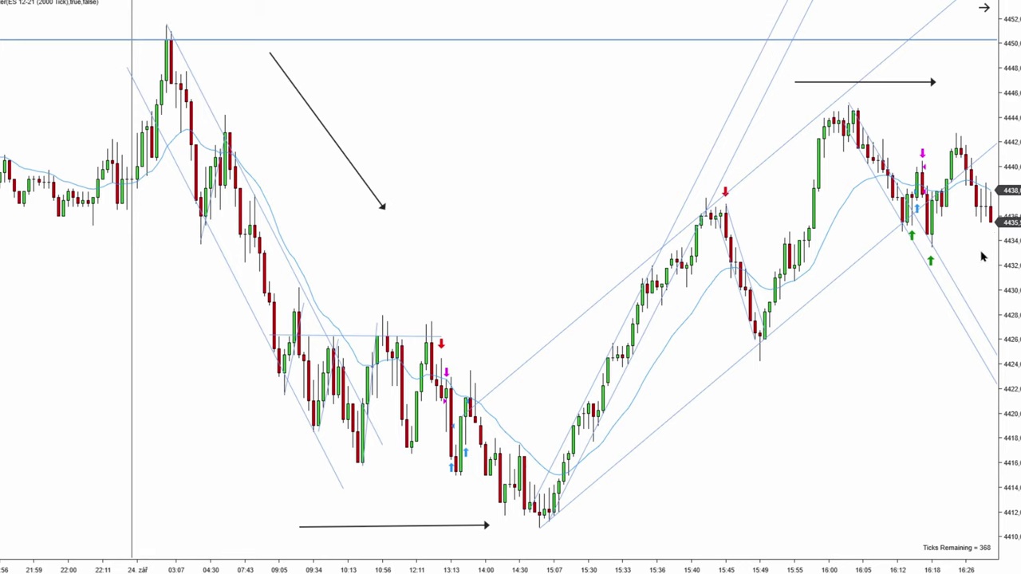
Advance the chart bar by bar past 16:35 and place a down-arrow marker above the latest bar
{"action": "left_click_drag", "start_coordinate": [969, 254], "coordinate": [961, 256]}
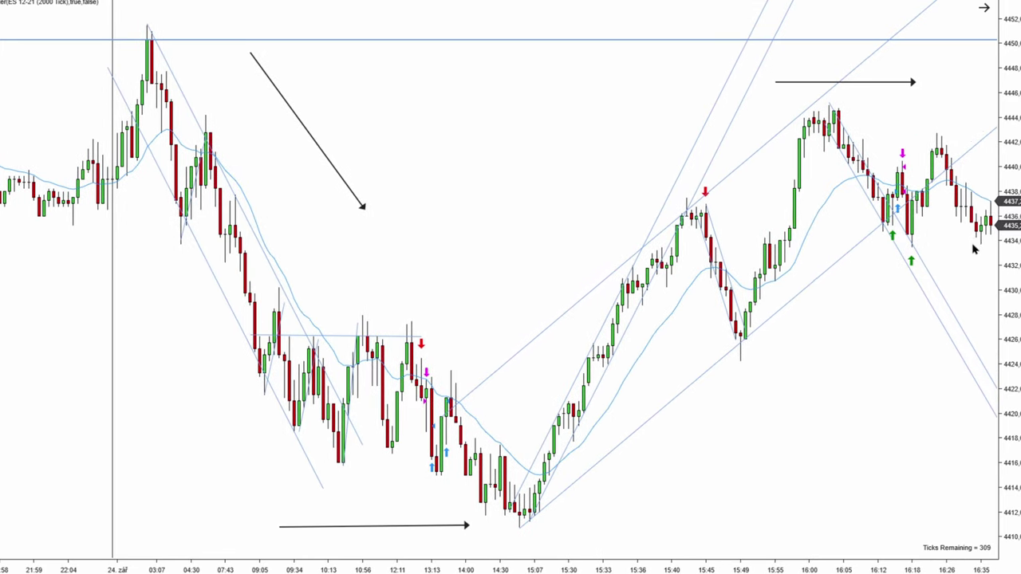
{"action": "left_click_drag", "start_coordinate": [962, 255], "coordinate": [980, 260]}
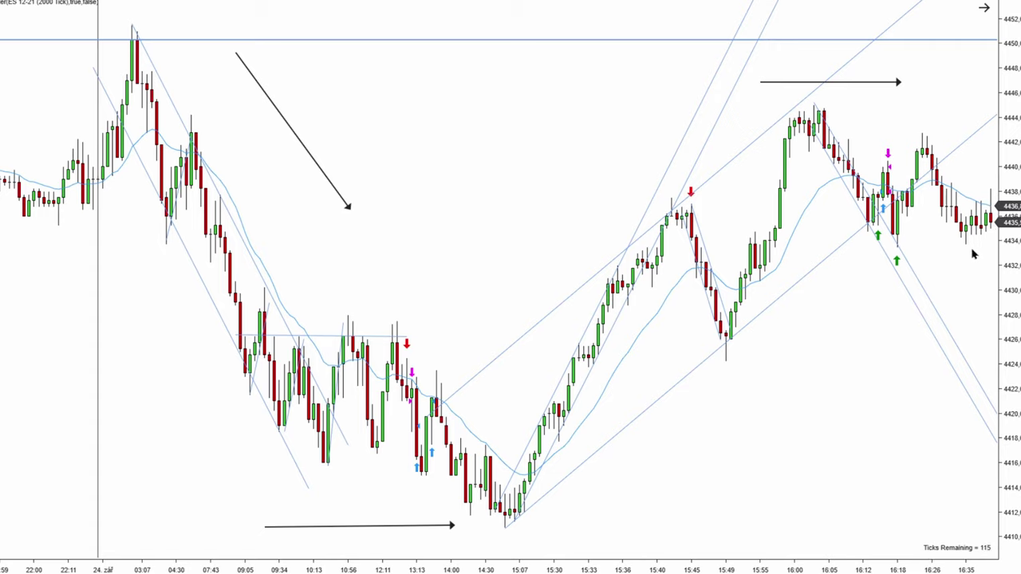
{"action": "mouse_move", "coordinate": [980, 234]}
{"action": "left_mouse_down"}
{"action": "mouse_move", "coordinate": [992, 200]}
{"action": "mouse_move", "coordinate": [968, 217]}
{"action": "left_mouse_up"}
{"action": "key", "text": "Delete"}
Draw a wider falling channel from the high after 16:00 over the 16:26 high, with a parallel line under the 16:12 lows
{"action": "left_click", "coordinate": [813, 101]}
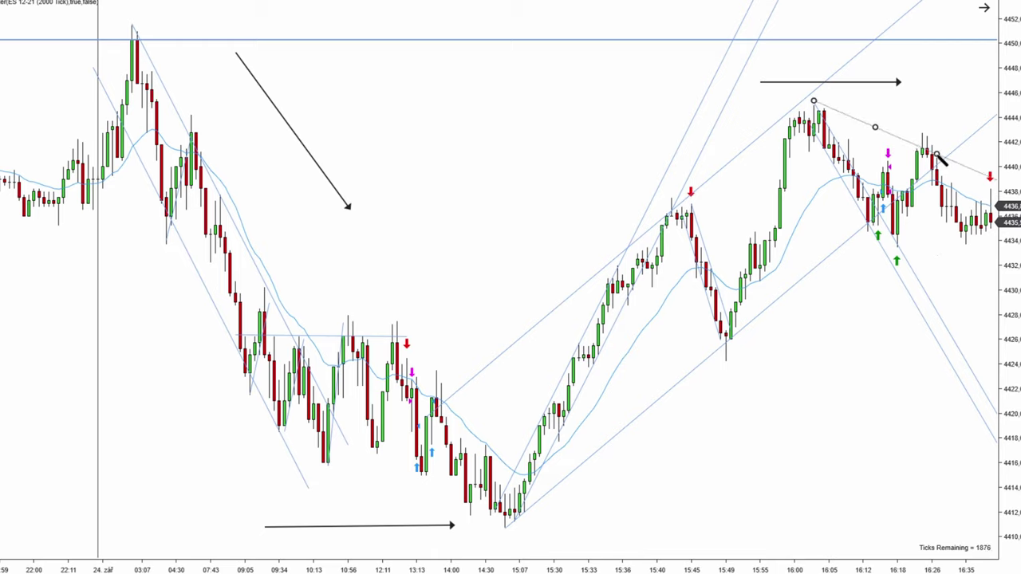
{"action": "left_click", "coordinate": [941, 160]}
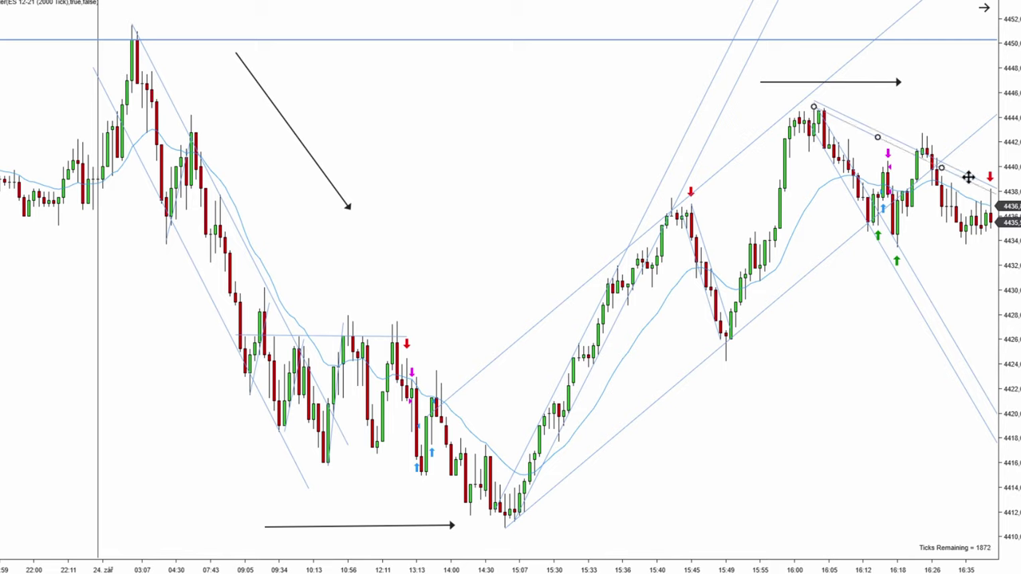
{"action": "left_click_drag", "start_coordinate": [965, 174], "coordinate": [929, 249]}
{"action": "left_click", "coordinate": [891, 243]}
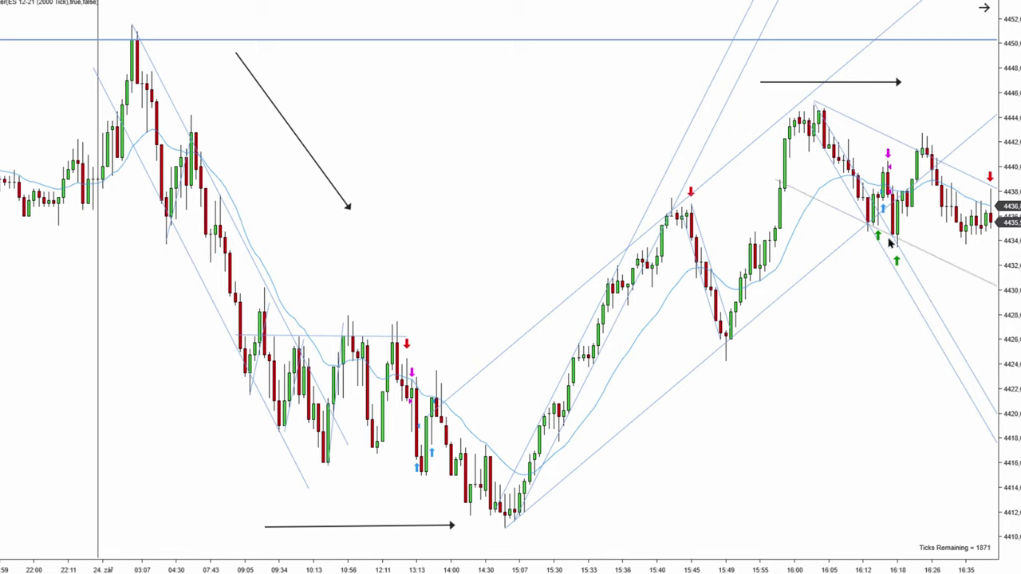
Check the time and price of the bars around the first up-arrow marker after 16:12 with the crosshair
{"action": "left_click", "coordinate": [884, 229]}
{"action": "left_click", "coordinate": [884, 230]}
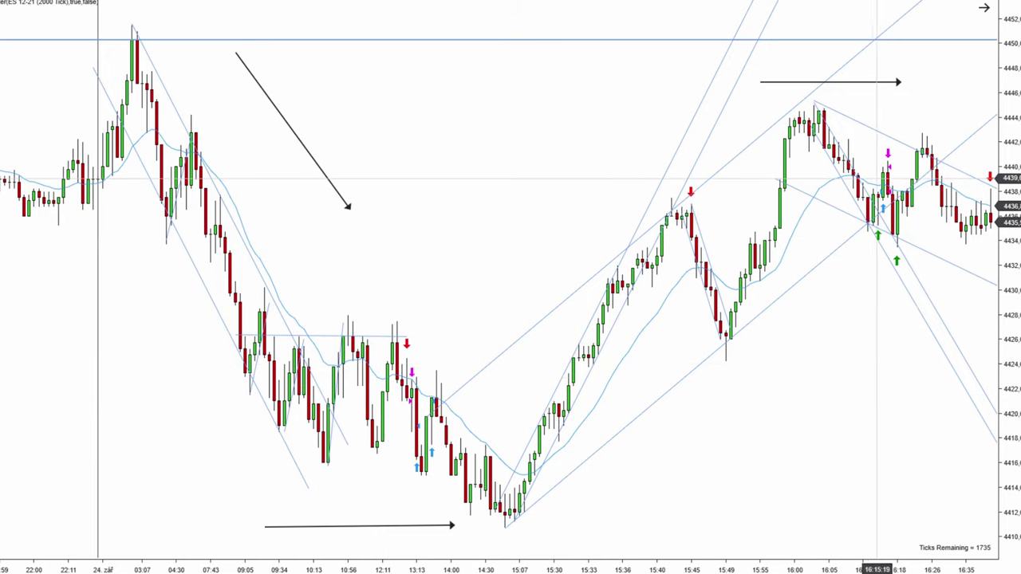
{"action": "right_click", "coordinate": [145, 2]}
{"action": "left_click", "coordinate": [757, 356]}
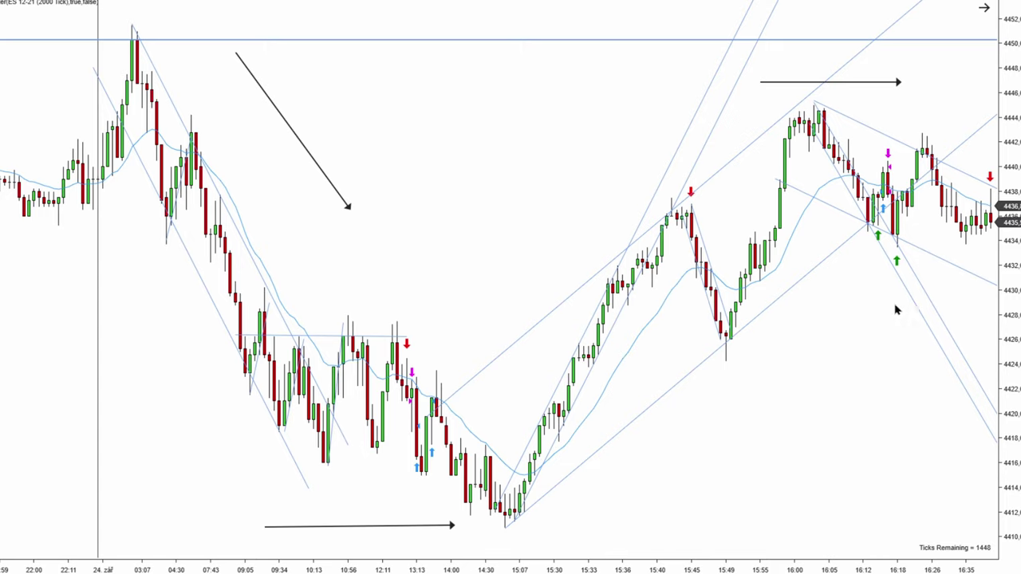
Advance the chart to about 17:11 and draw a narrow rising channel along the pullback from the low after 16:50
{"action": "scroll", "coordinate": [901, 271], "scroll_direction": "down", "scroll_amount": 1}
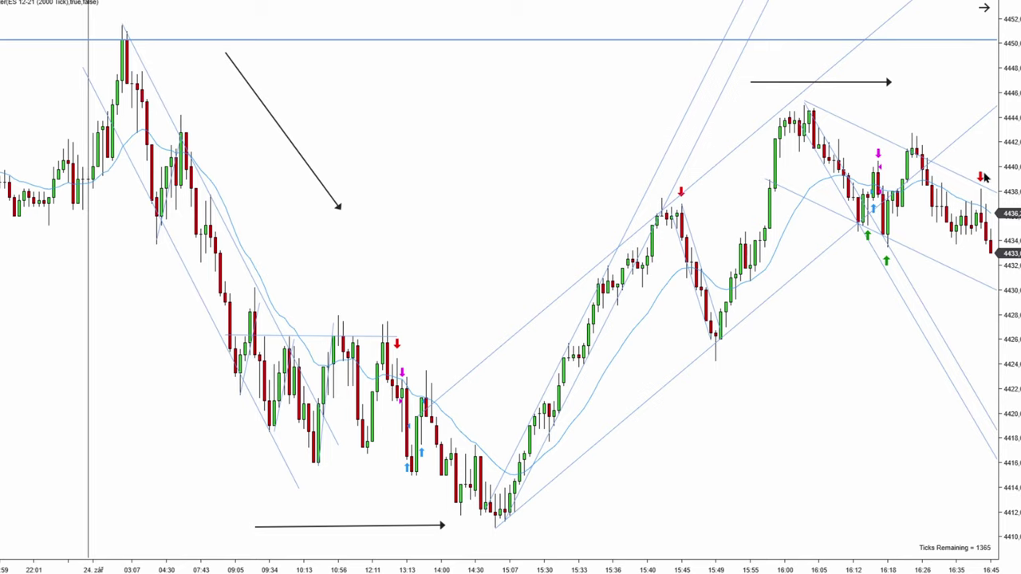
{"action": "mouse_move", "coordinate": [965, 130]}
{"action": "left_mouse_down"}
{"action": "mouse_move", "coordinate": [980, 182]}
{"action": "mouse_move", "coordinate": [972, 198]}
{"action": "left_mouse_up"}
{"action": "left_click", "coordinate": [968, 155]}
{"action": "key", "text": "Delete"}
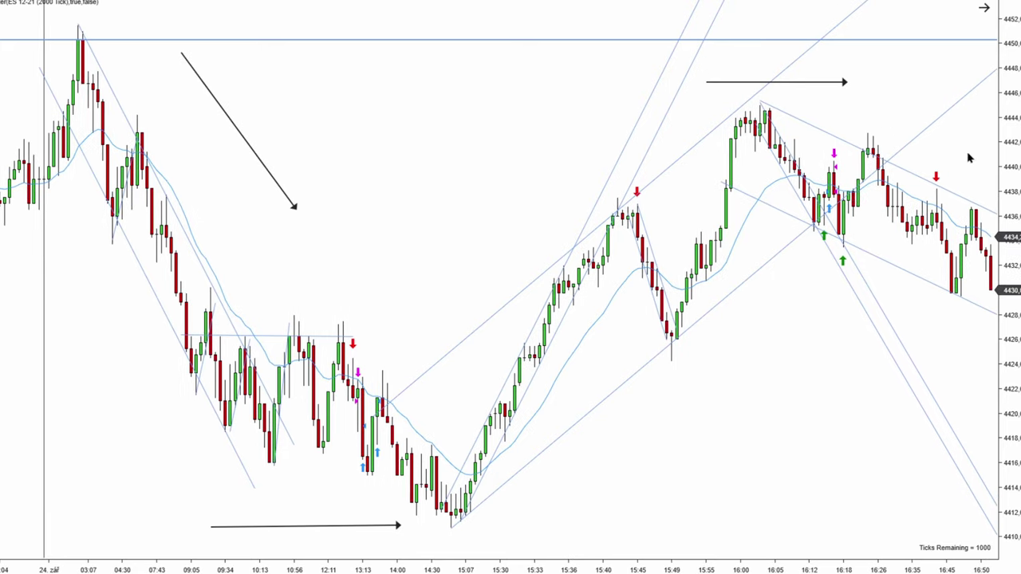
{"action": "left_click_drag", "start_coordinate": [969, 158], "coordinate": [920, 159]}
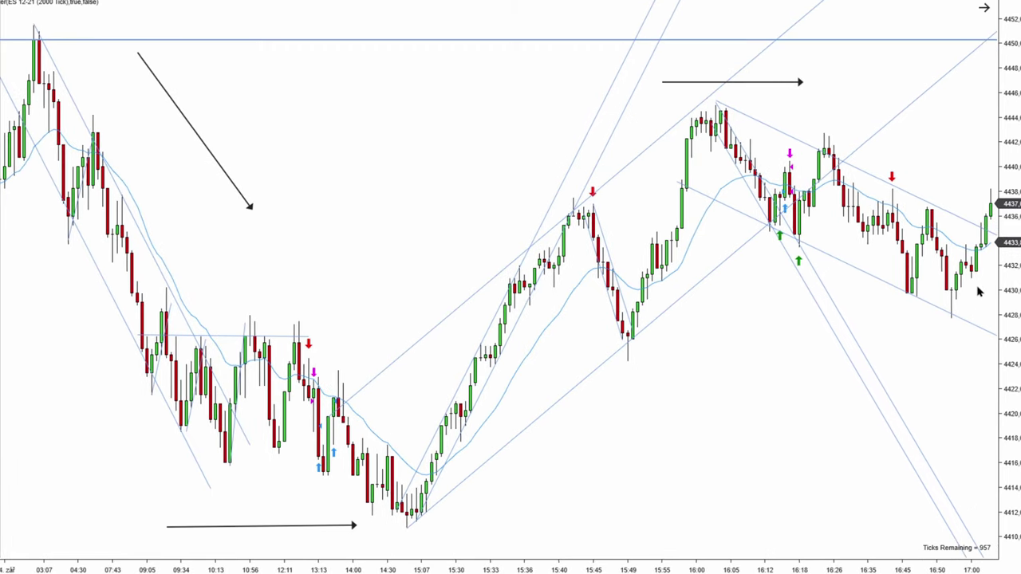
{"action": "left_click_drag", "start_coordinate": [977, 188], "coordinate": [955, 187]}
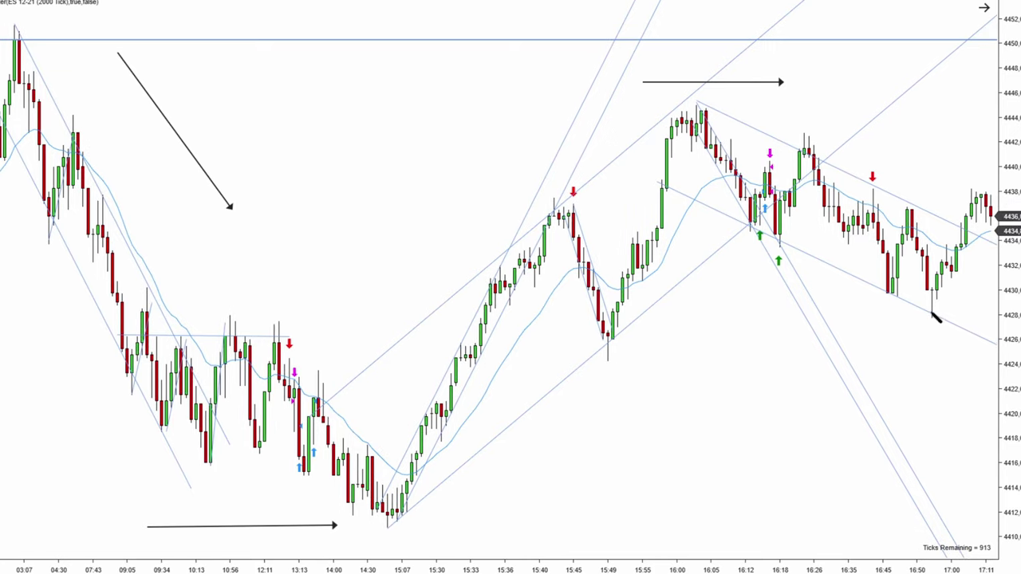
{"action": "left_click_drag", "start_coordinate": [931, 309], "coordinate": [961, 254]}
{"action": "left_click", "coordinate": [987, 233]}
{"action": "left_click_drag", "start_coordinate": [922, 279], "coordinate": [990, 173]}
{"action": "left_click", "coordinate": [946, 155]}
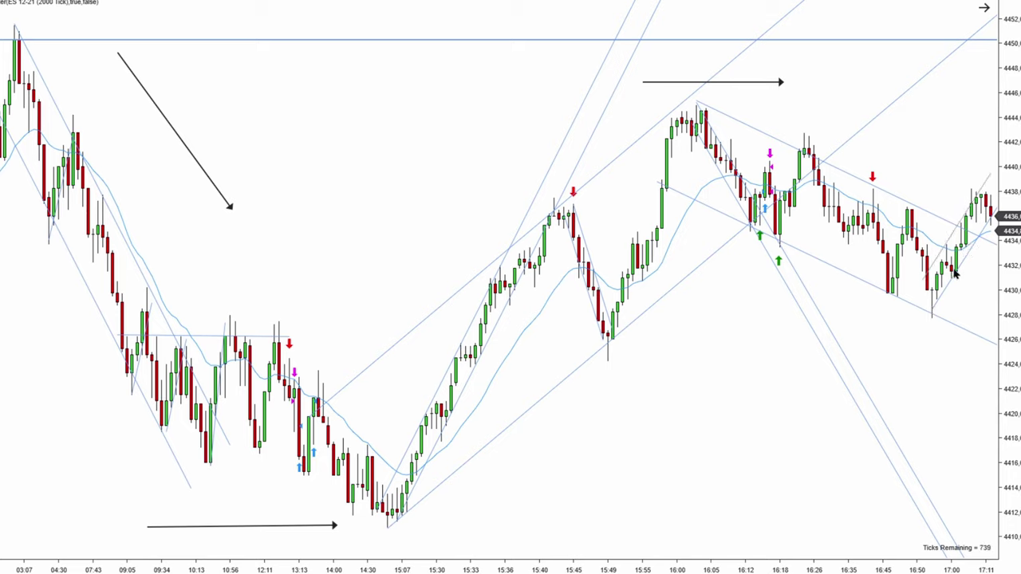
Arrange trend arrows along the swings: rising below the wide rising channel, horizontal above the falling channel, and short falling near 17:00
{"action": "left_click_drag", "start_coordinate": [955, 162], "coordinate": [943, 161]}
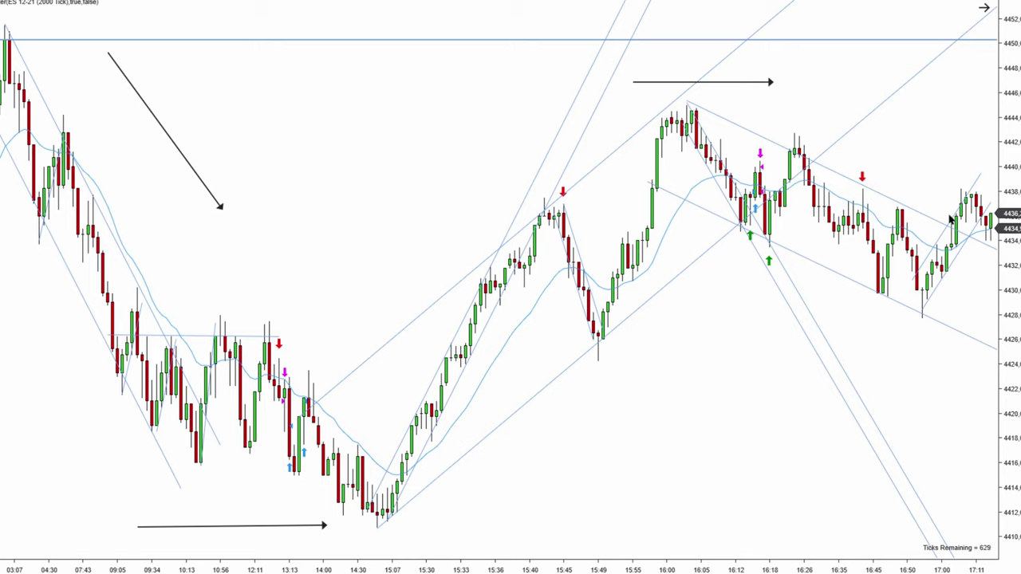
{"action": "left_click_drag", "start_coordinate": [904, 97], "coordinate": [944, 177]}
{"action": "left_click_drag", "start_coordinate": [735, 81], "coordinate": [916, 76]}
{"action": "left_click_drag", "start_coordinate": [469, 488], "coordinate": [720, 280]}
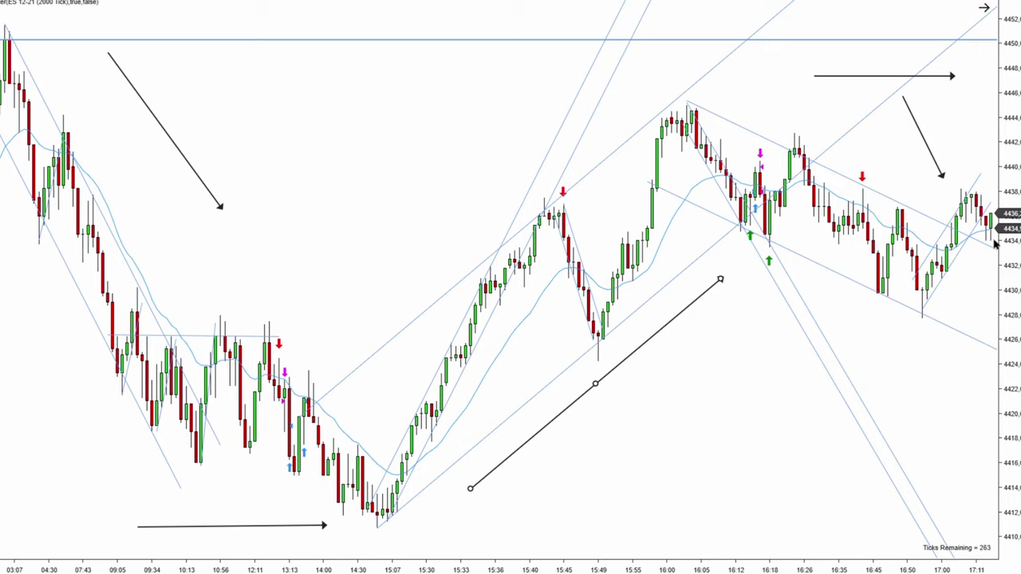
Mark the pullback bars after 17:11 with an up arrow below and a down arrow above, and advance the chart to 17:27
{"action": "left_click", "coordinate": [771, 265]}
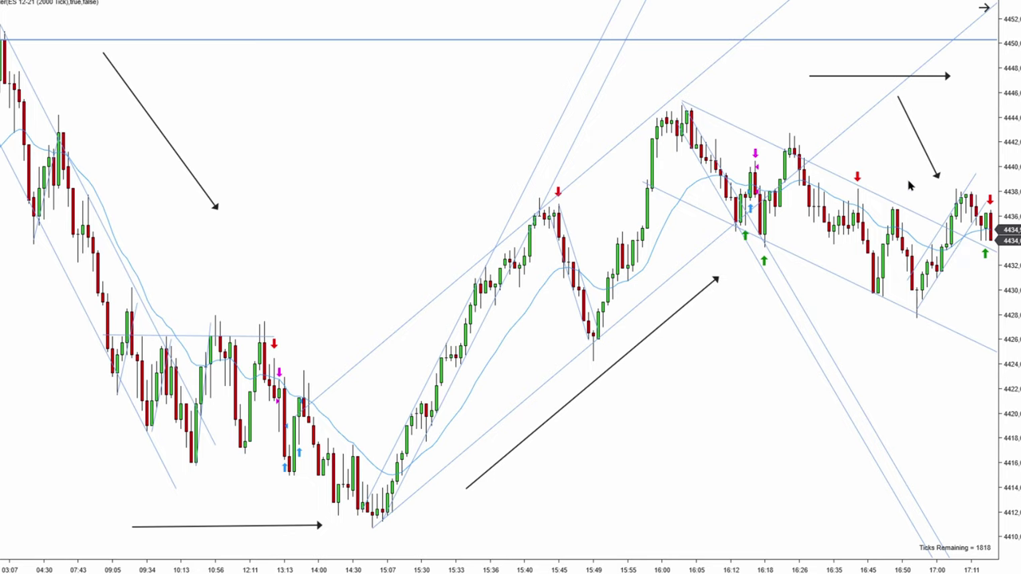
{"action": "scroll", "coordinate": [901, 182], "scroll_direction": "down", "scroll_amount": 1}
{"action": "scroll", "coordinate": [901, 182], "scroll_direction": "down", "scroll_amount": 3}
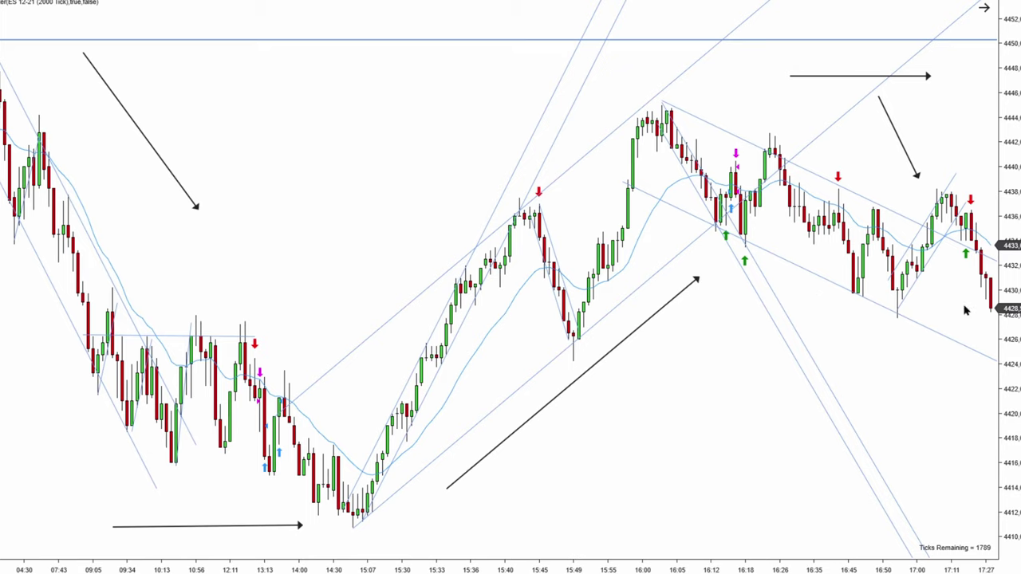
Advance the chart past 17:51 and draw a rising channel from the low after 17:36, with its parallel line along the upper side
{"action": "scroll", "coordinate": [980, 315], "scroll_direction": "down", "scroll_amount": 6}
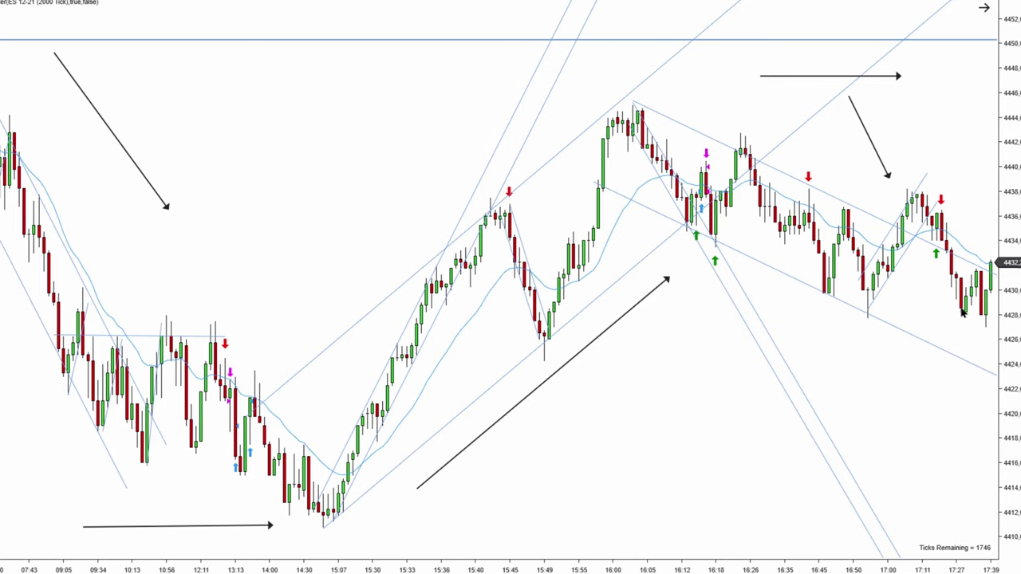
{"action": "left_click_drag", "start_coordinate": [951, 323], "coordinate": [881, 303]}
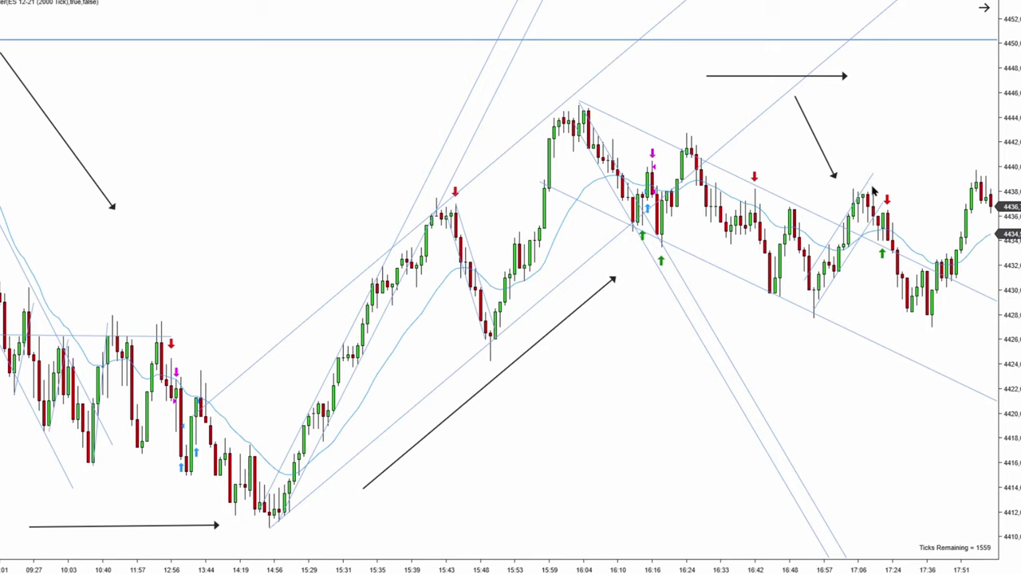
{"action": "left_click", "coordinate": [932, 324]}
{"action": "left_click", "coordinate": [986, 232]}
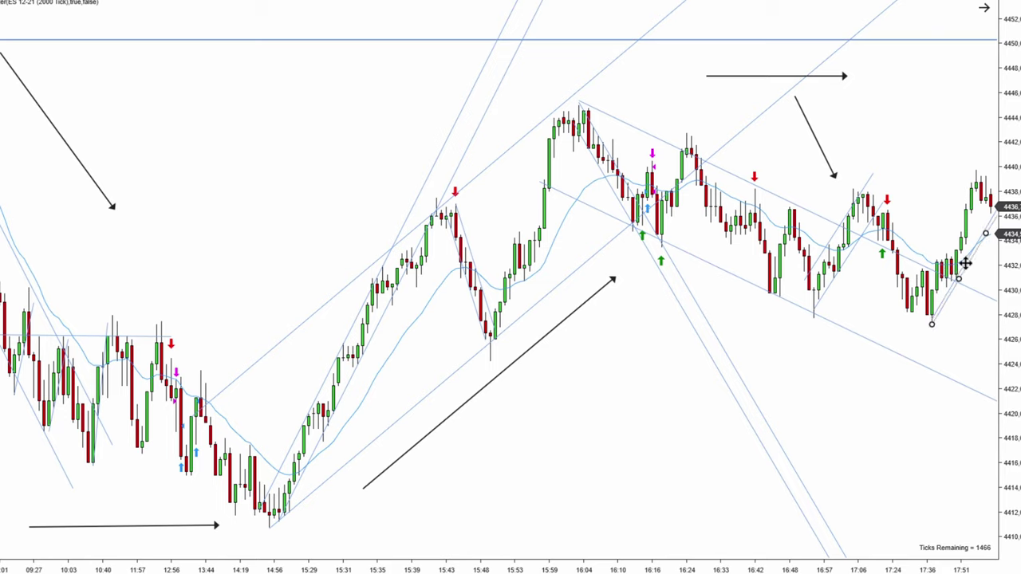
{"action": "left_click_drag", "start_coordinate": [964, 264], "coordinate": [943, 239]}
{"action": "left_click", "coordinate": [943, 238]}
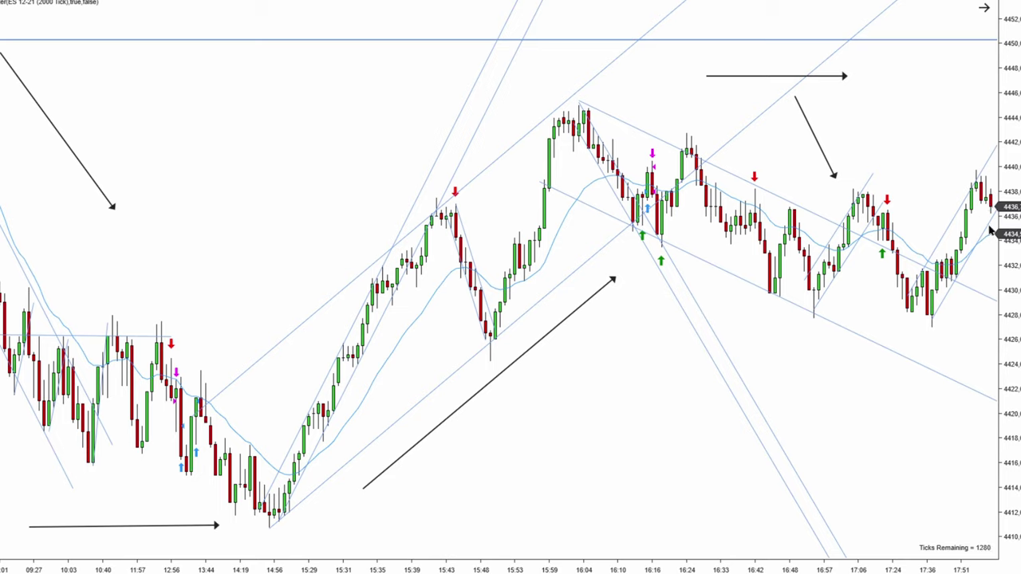
Advance the chart to about 18:42 and move the horizontal trend arrow so it starts at the tail of the short falling arrow
{"action": "left_click_drag", "start_coordinate": [989, 262], "coordinate": [976, 260]}
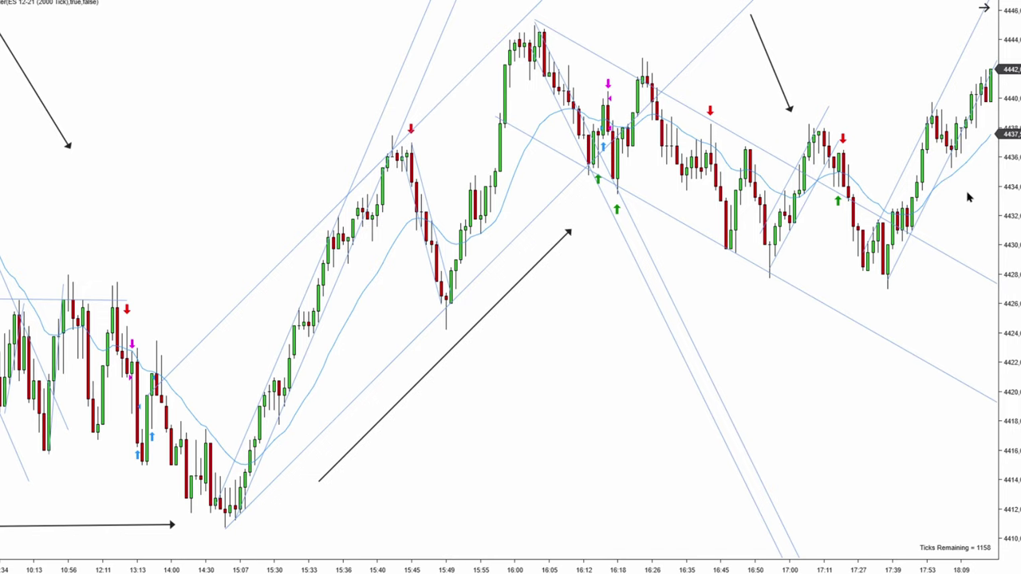
{"action": "left_click_drag", "start_coordinate": [968, 205], "coordinate": [949, 189]}
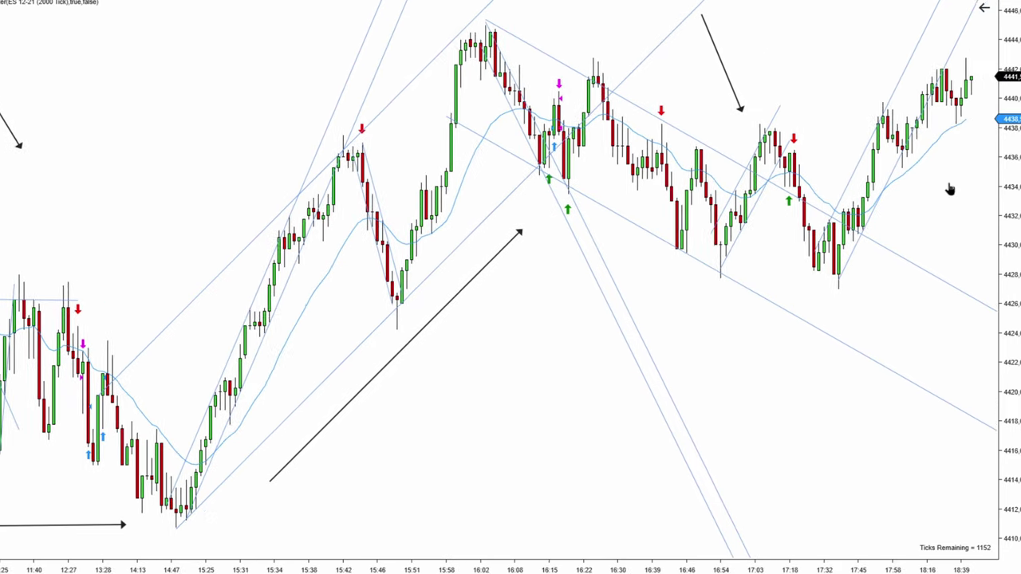
{"action": "left_click_drag", "start_coordinate": [891, 71], "coordinate": [775, 123]}
{"action": "left_click_drag", "start_coordinate": [692, 116], "coordinate": [776, 140]}
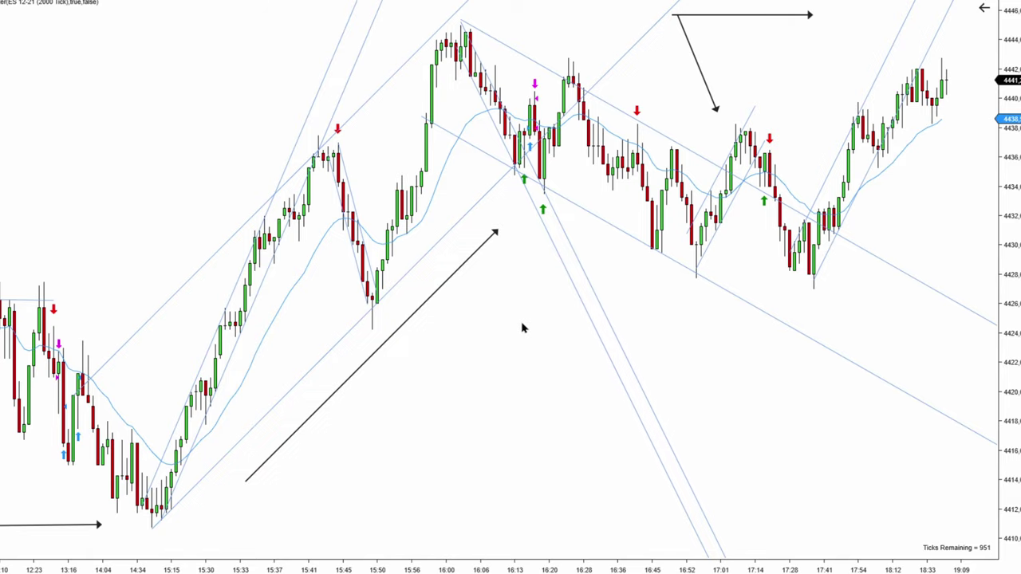
{"action": "left_click_drag", "start_coordinate": [521, 326], "coordinate": [602, 321]}
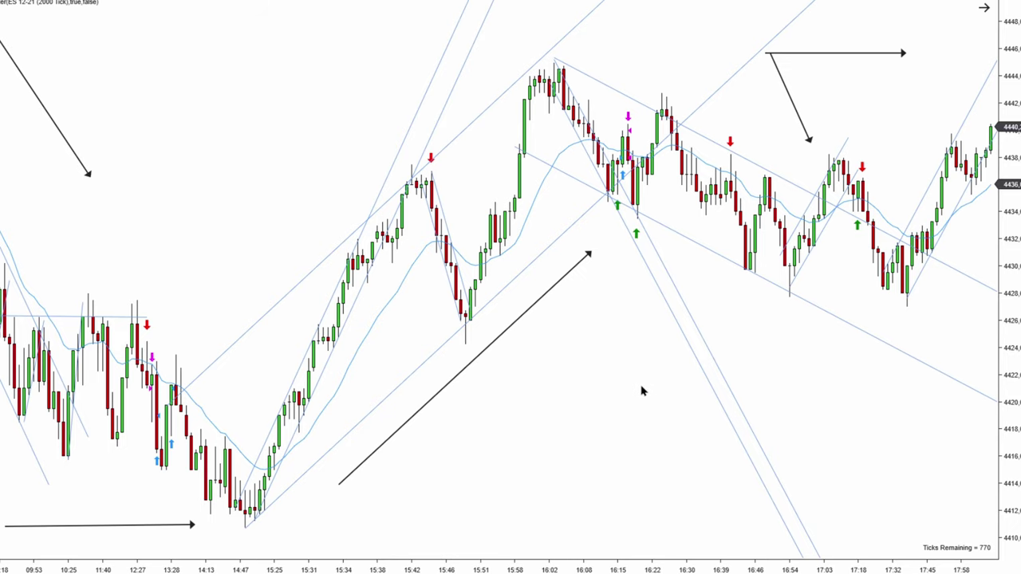
{"action": "scroll", "coordinate": [559, 391], "scroll_direction": "down", "scroll_amount": 5}
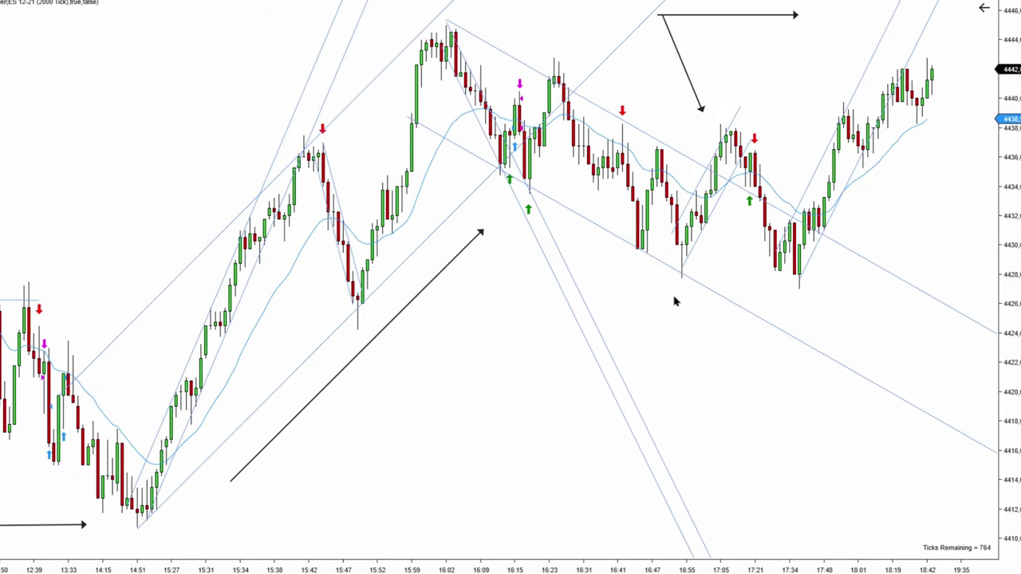